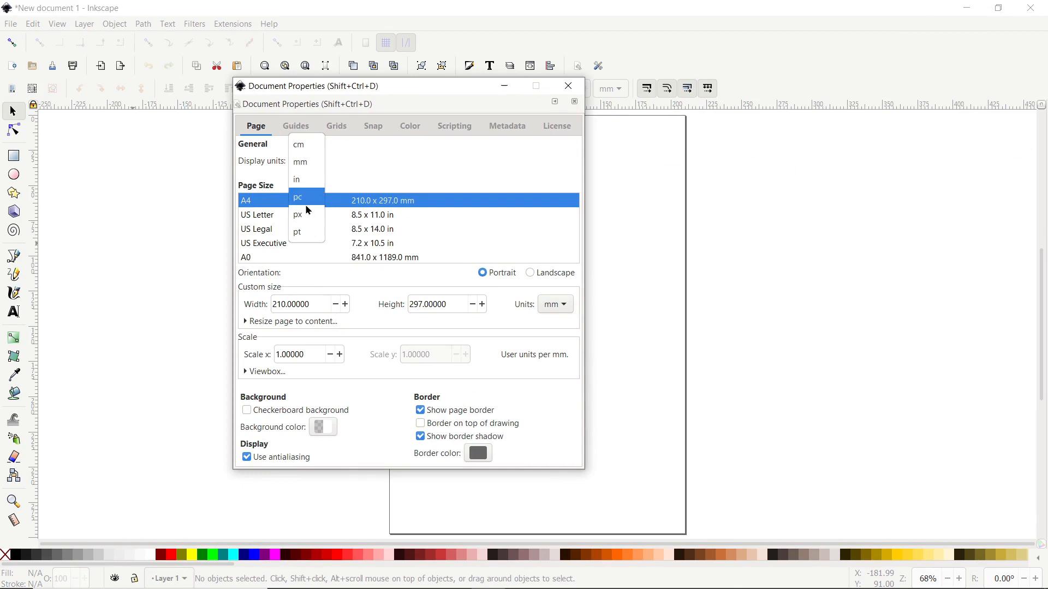
- Set the document's display units and the custom page size units to px
left_click(299, 214)
left_click(566, 307)
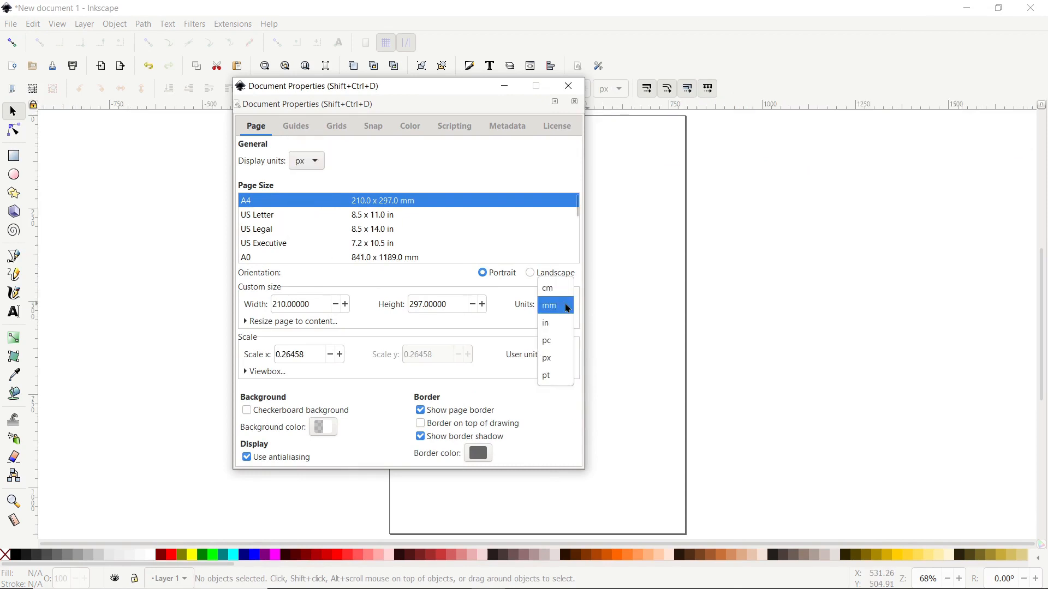
left_click(550, 358)
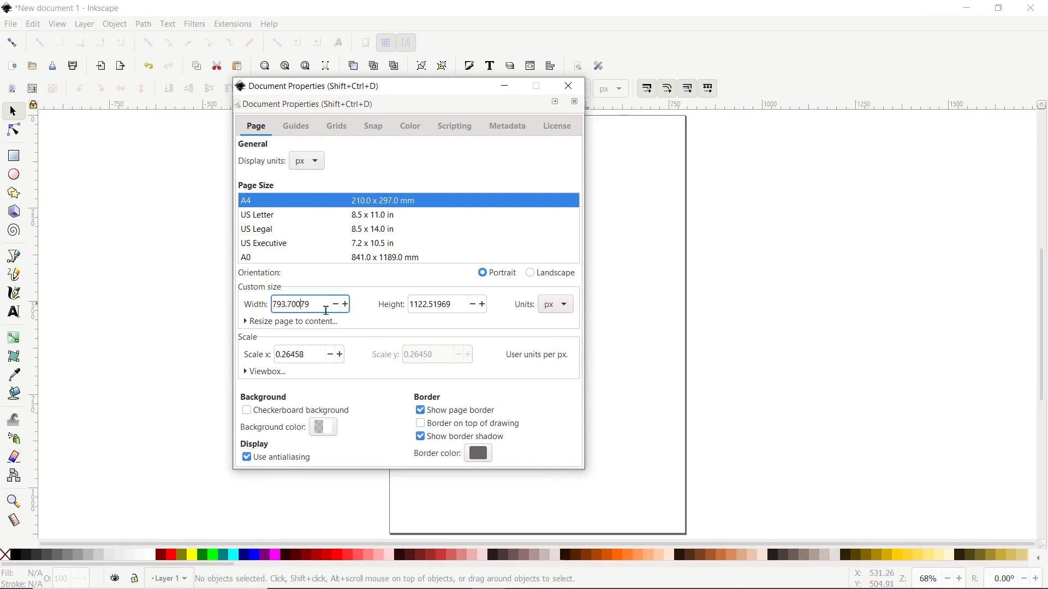
- Set the page size to 1920 px wide and 1080 px high, and close the document properties
left_click_drag(318, 303, 272, 301)
type("1920")
key("Tab")
type("1080")
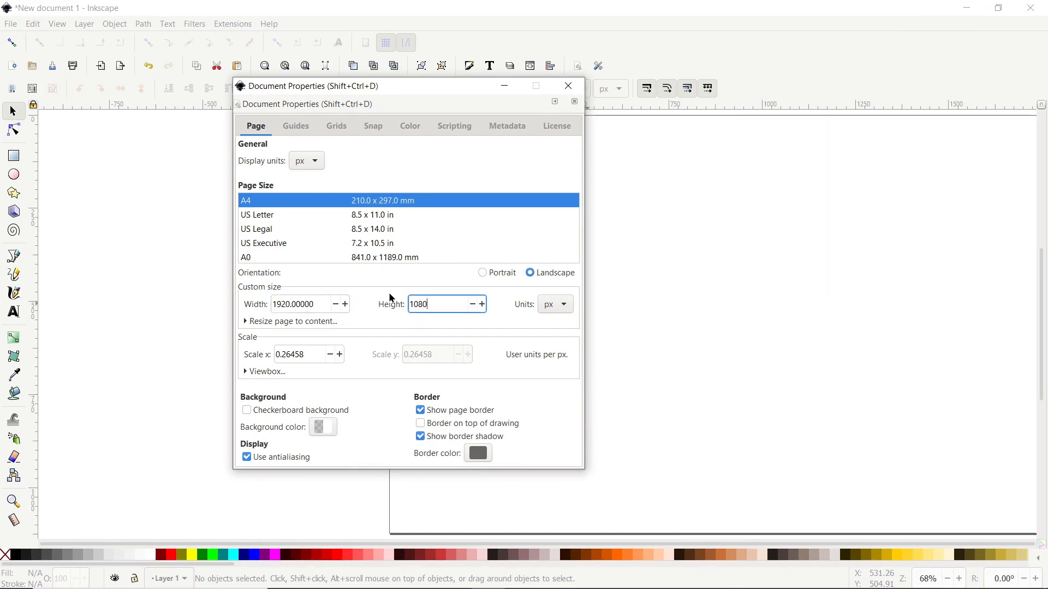
left_click(568, 86)
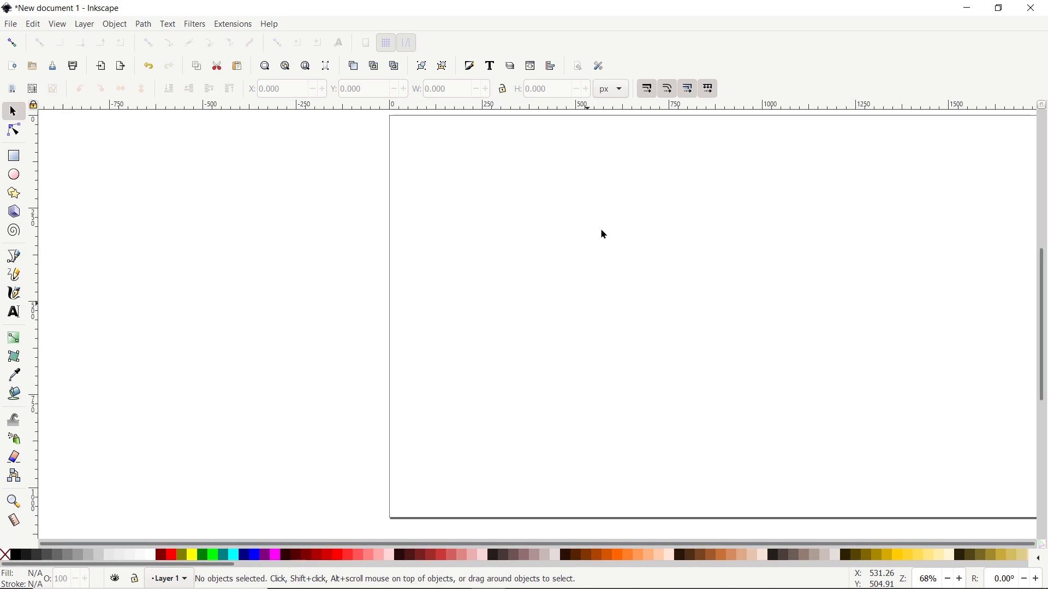
- Open the Fill and Stroke and the Align and Distribute dialogs beside the canvas
left_click(470, 68)
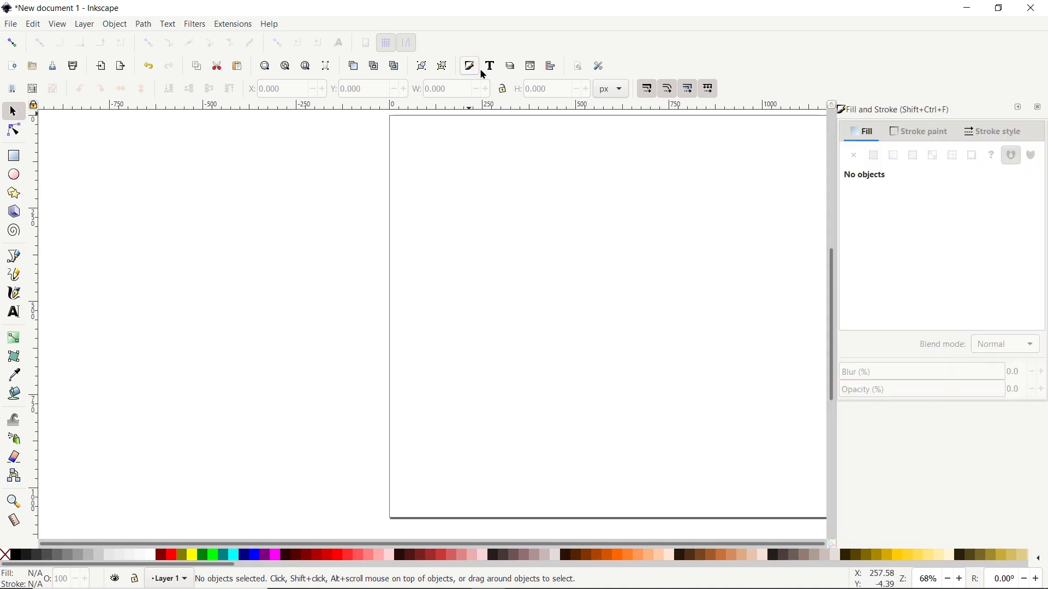
left_click(552, 68)
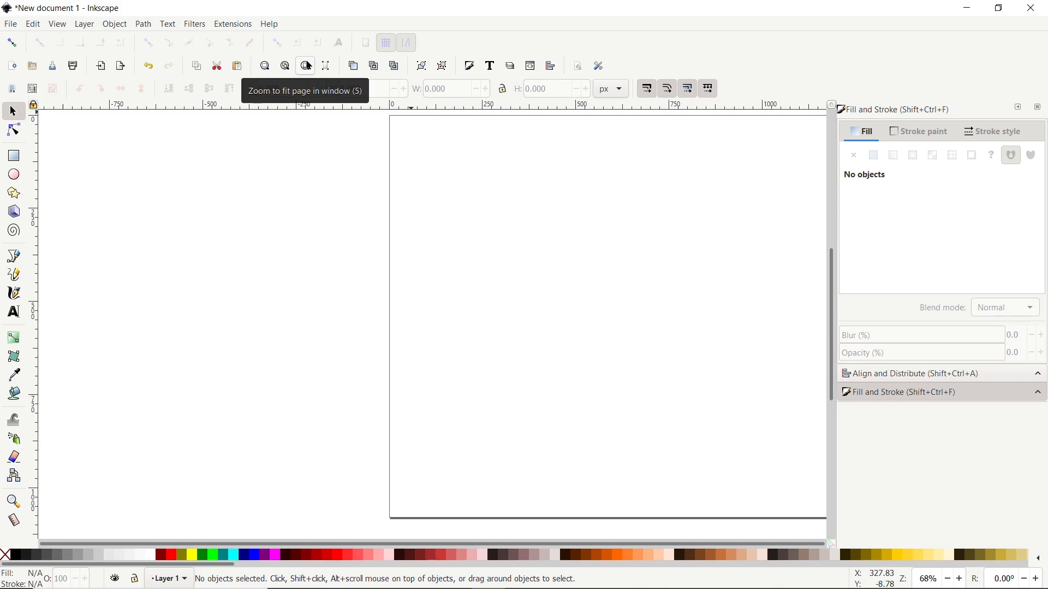
left_click(307, 66)
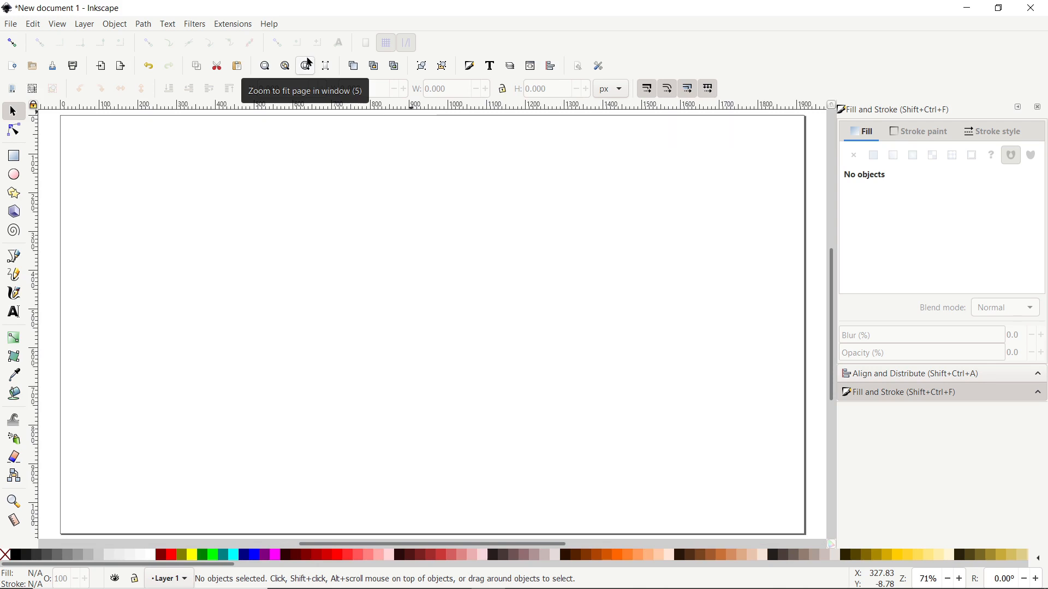
- Import the butterfly sketch image 02.png into the document
left_click(10, 24)
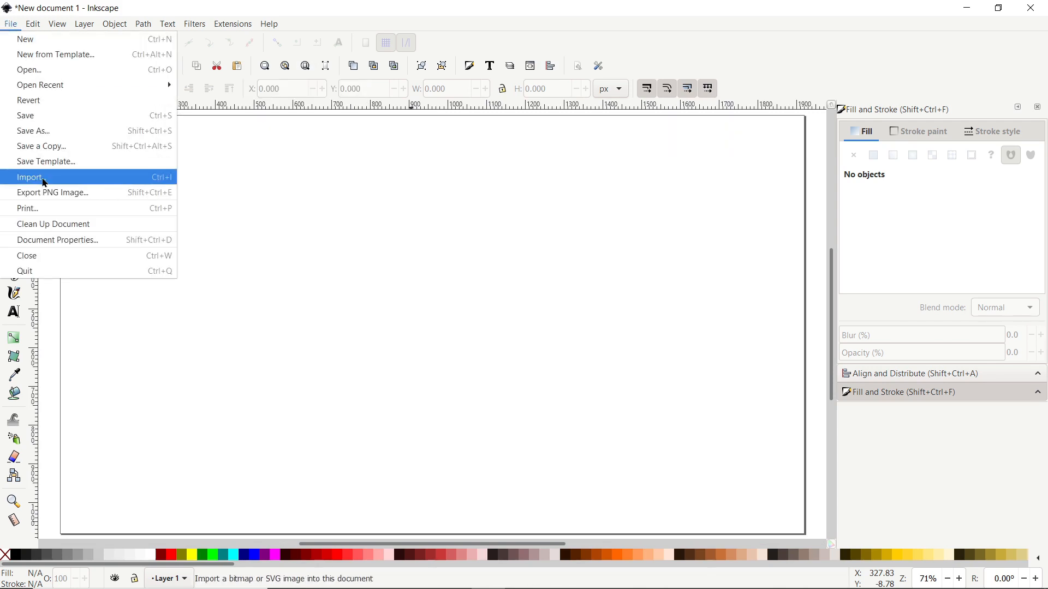
left_click(44, 180)
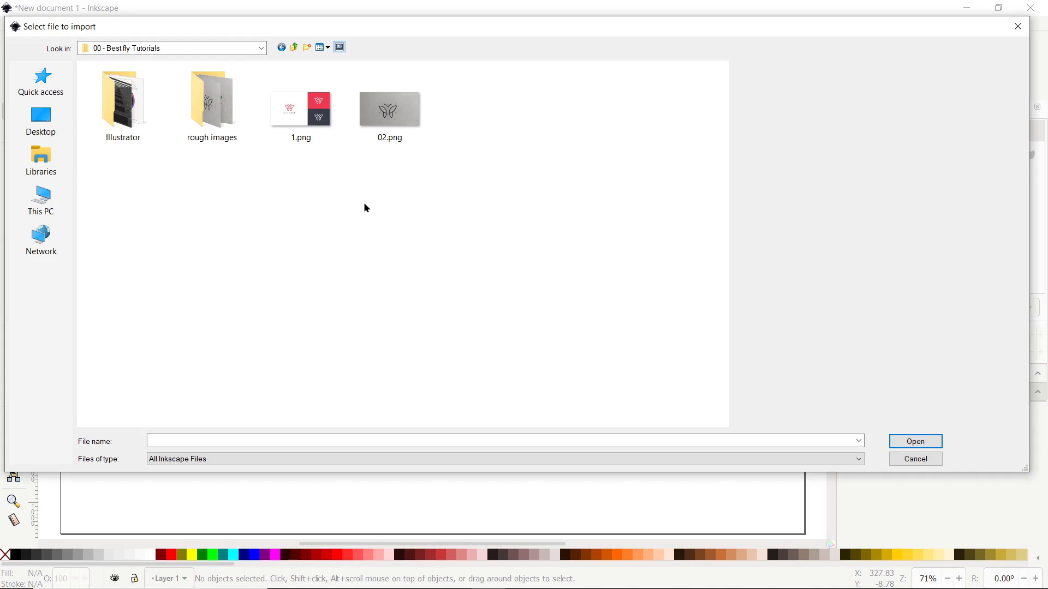
double_click(393, 139)
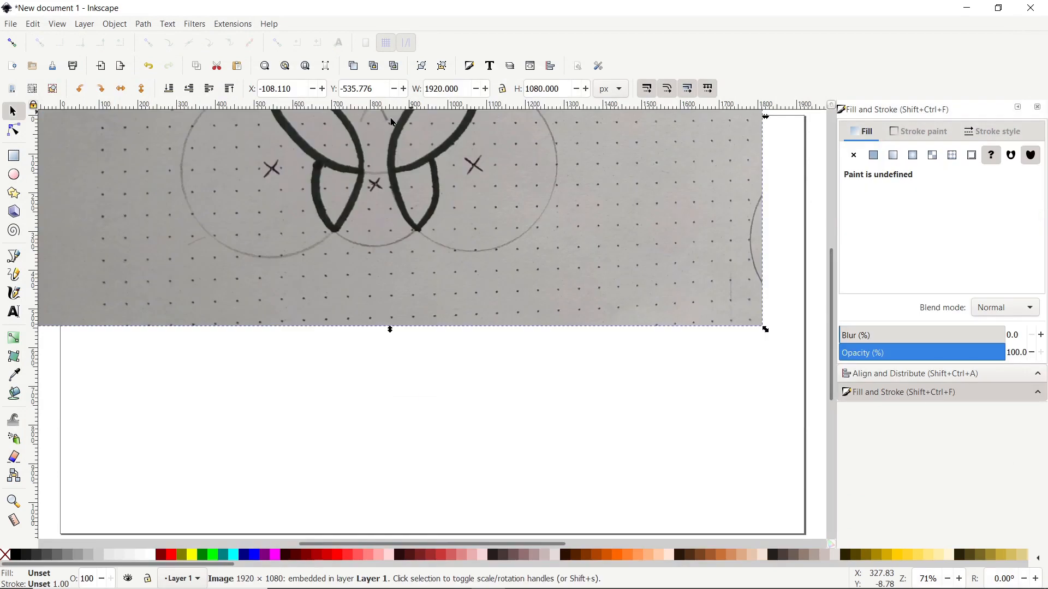
- Center the imported sketch on the page both horizontally and vertically, aligning relative to Page
left_click(928, 374)
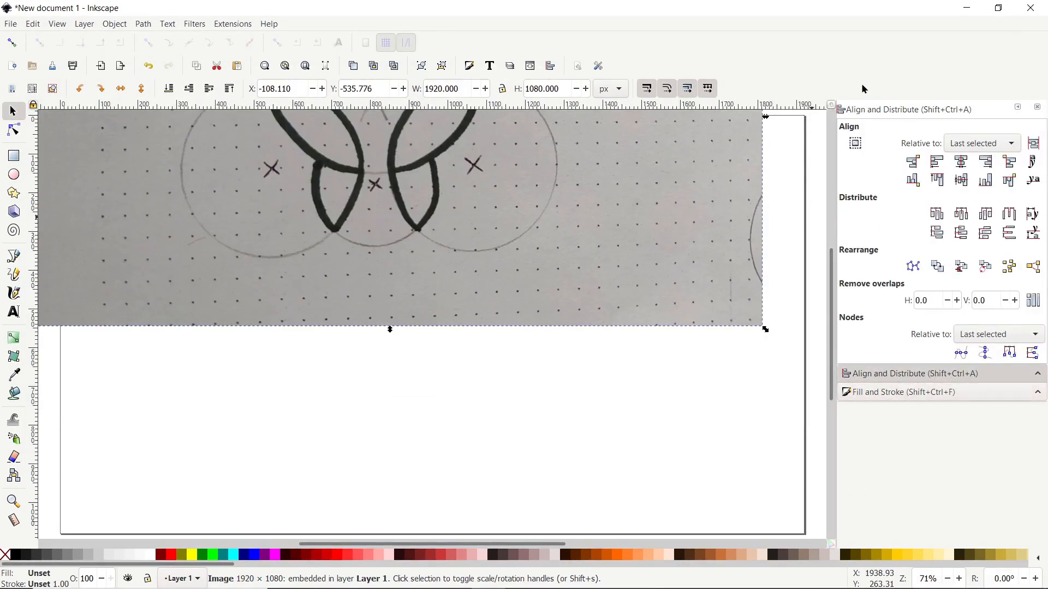
left_click(990, 144)
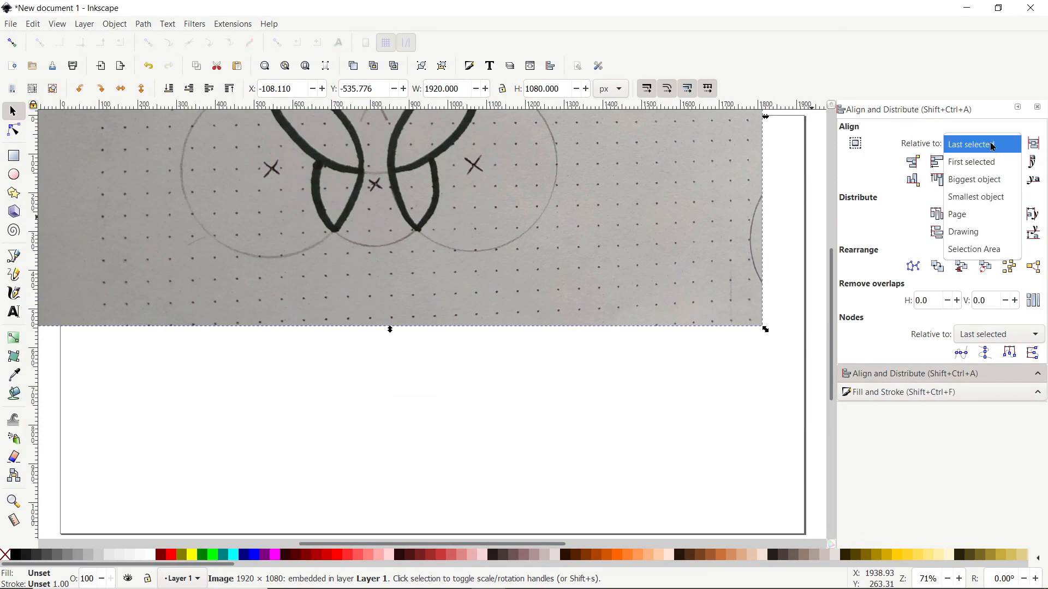
left_click(963, 220)
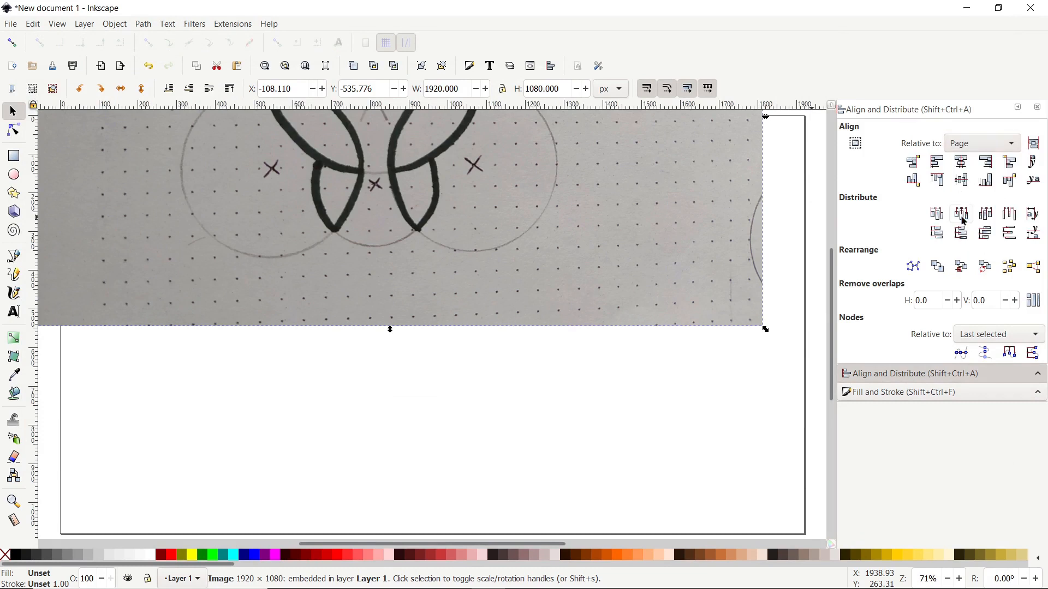
left_click(962, 166)
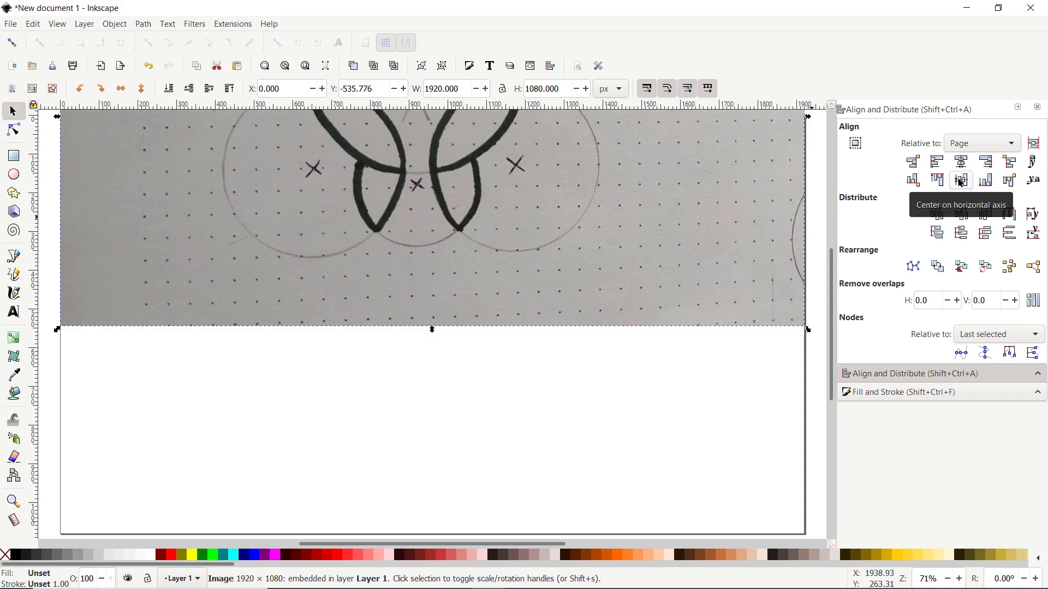
left_click(961, 182)
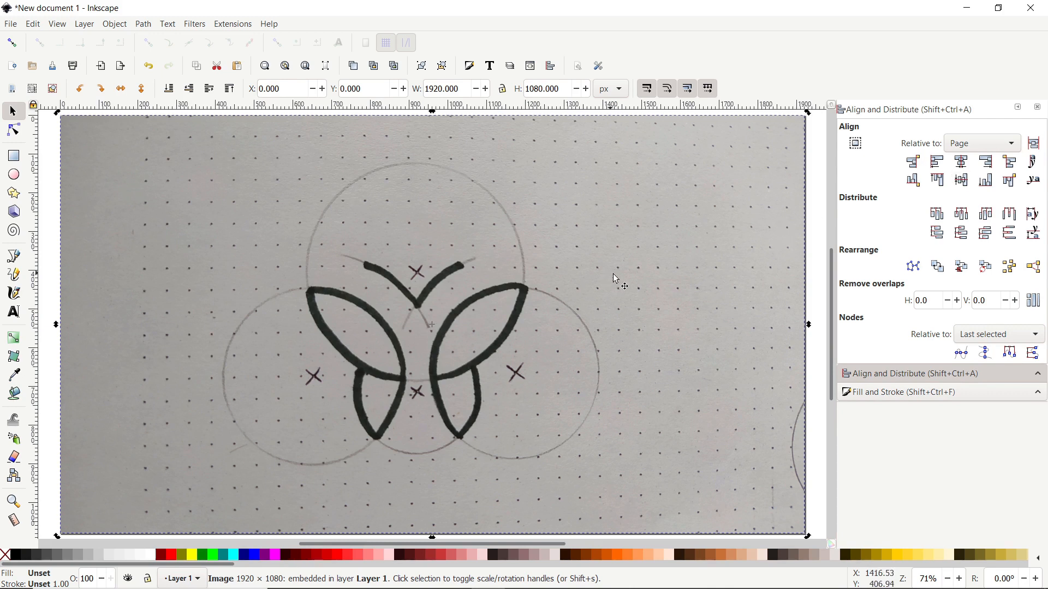
- Set the sketch image's opacity to 40% and lock the image
left_click(880, 393)
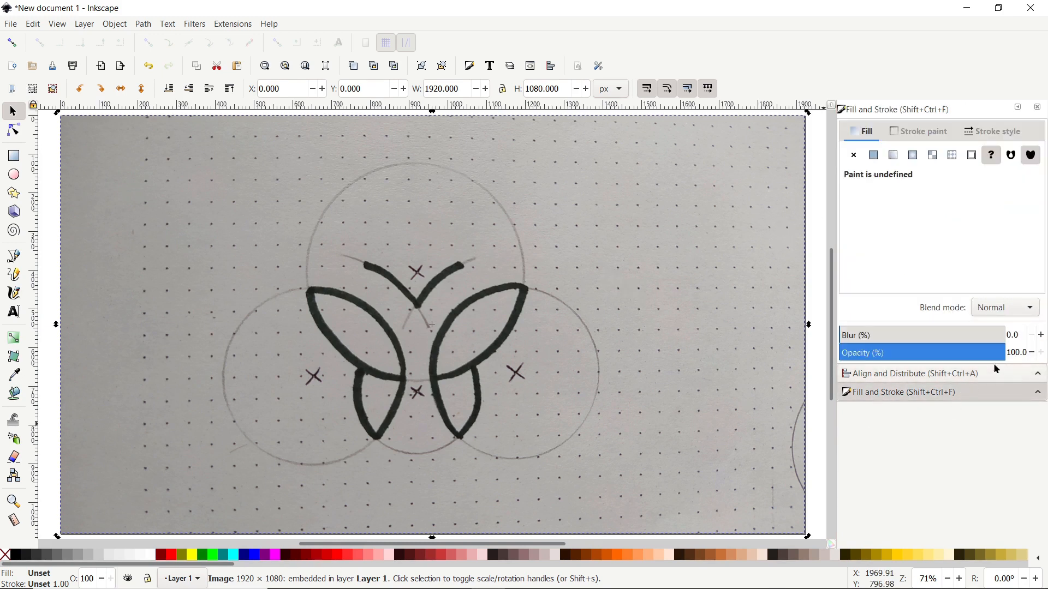
double_click(1008, 353)
type("40")
key("Return")
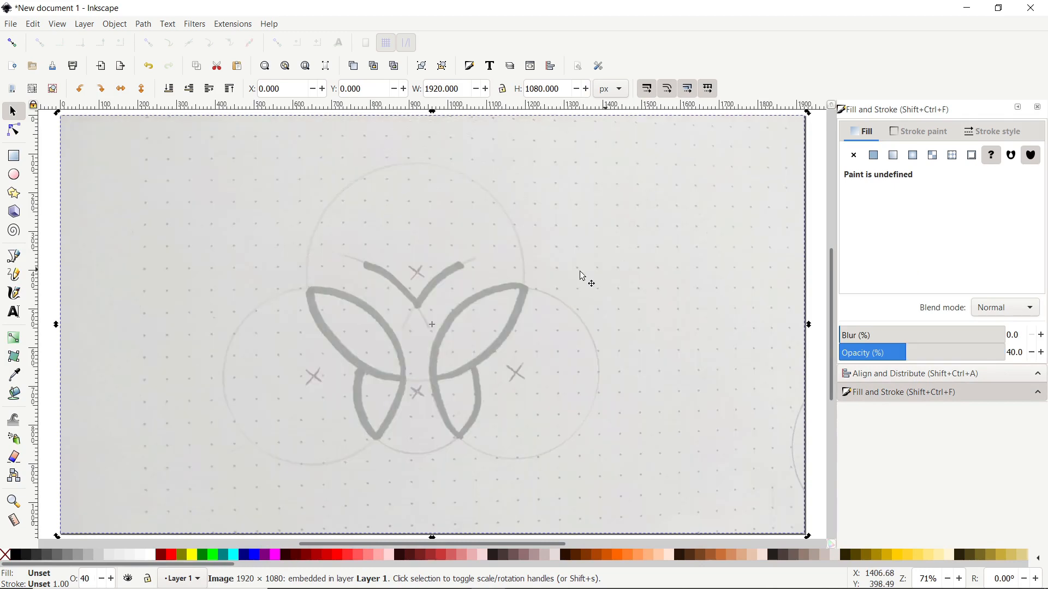
right_click(610, 271)
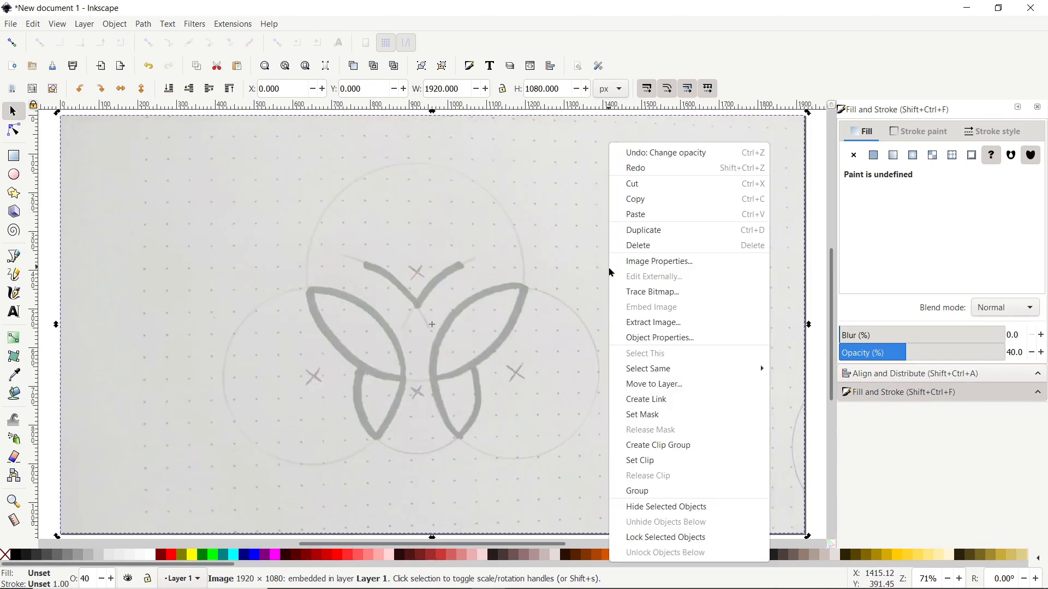
left_click(663, 539)
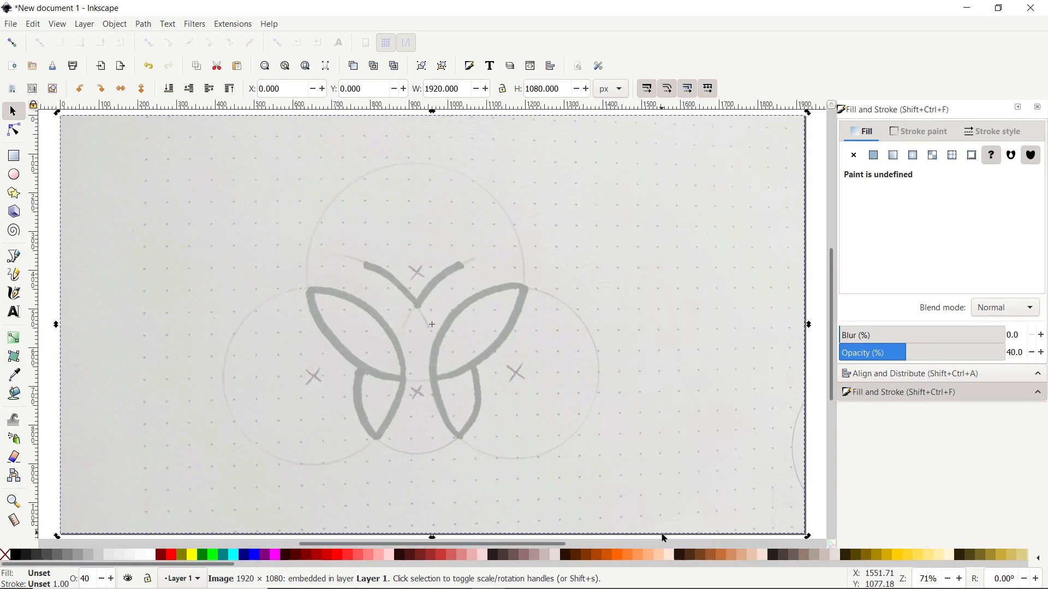
- Draw a circle of about 218 px radius centered on the sketch's right cross mark, following the right construction circle
left_click(15, 176)
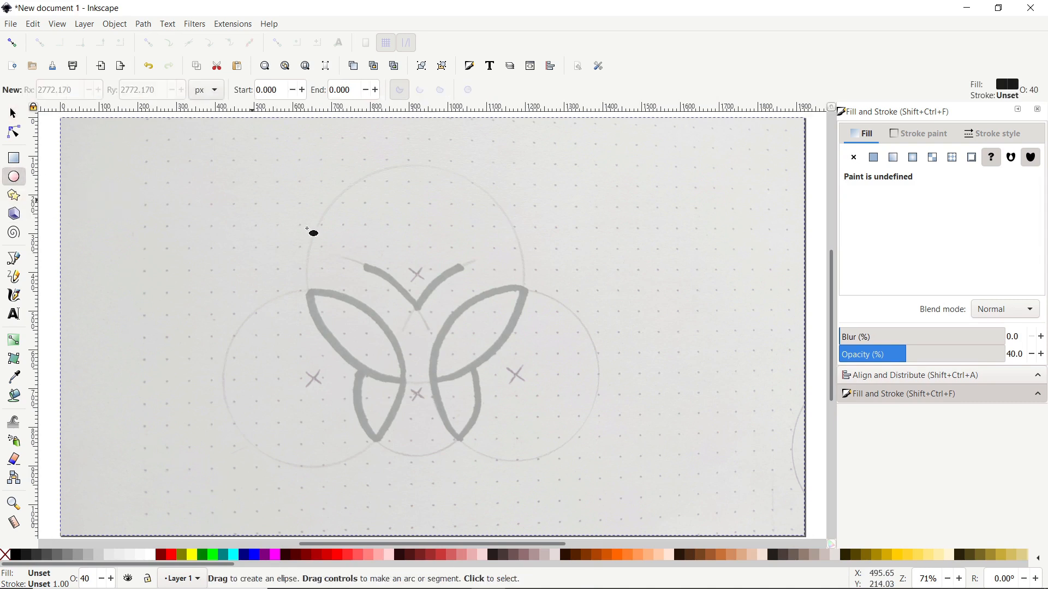
left_click(517, 376, "ctrl+shift")
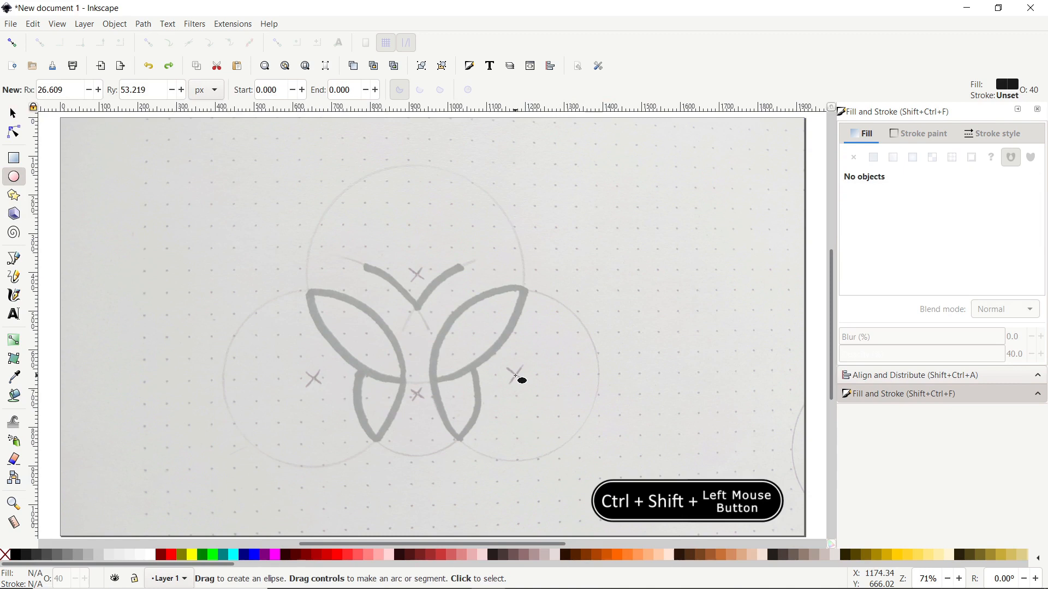
key("ctrl")
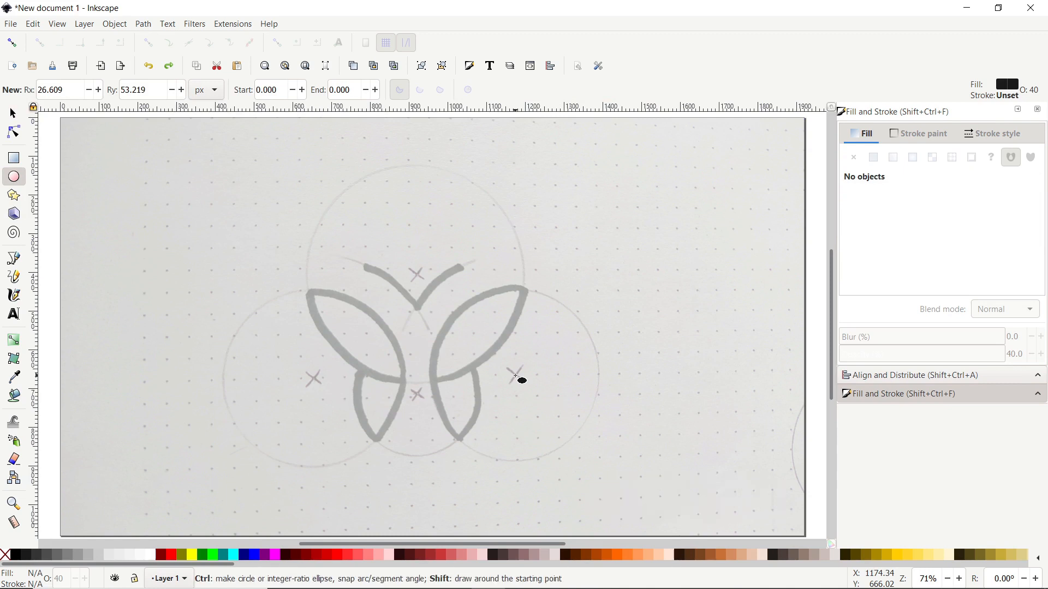
left_click_drag(516, 376, 608, 460)
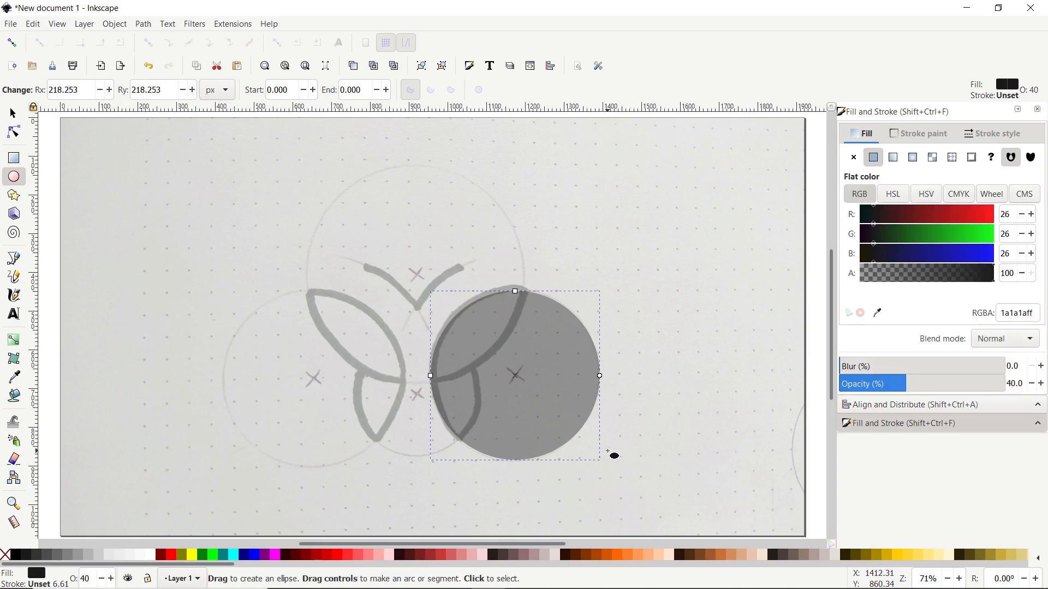
- Remove the right circle's fill and give it a red stroke
left_click(5, 555)
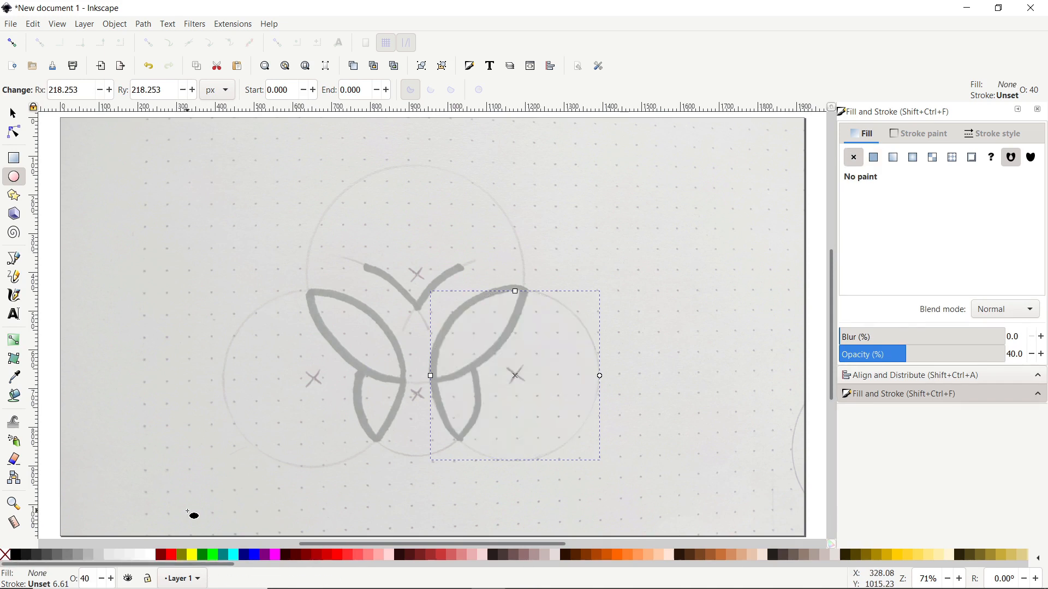
key("shift")
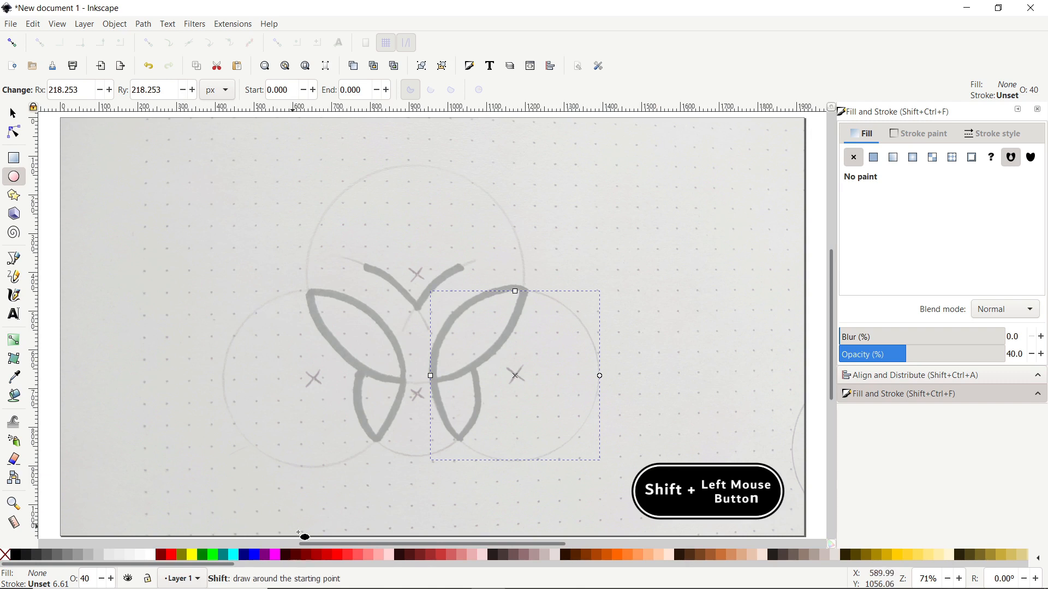
left_click(336, 556, "shift")
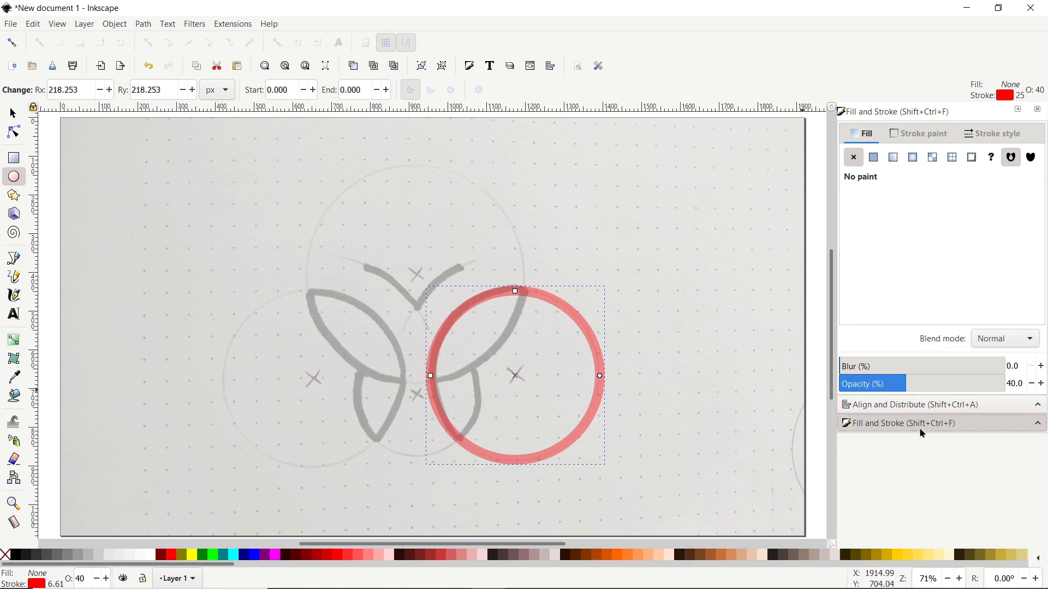
- Set the right circle's stroke width to 25 px, using px as the unit
left_click(1004, 135)
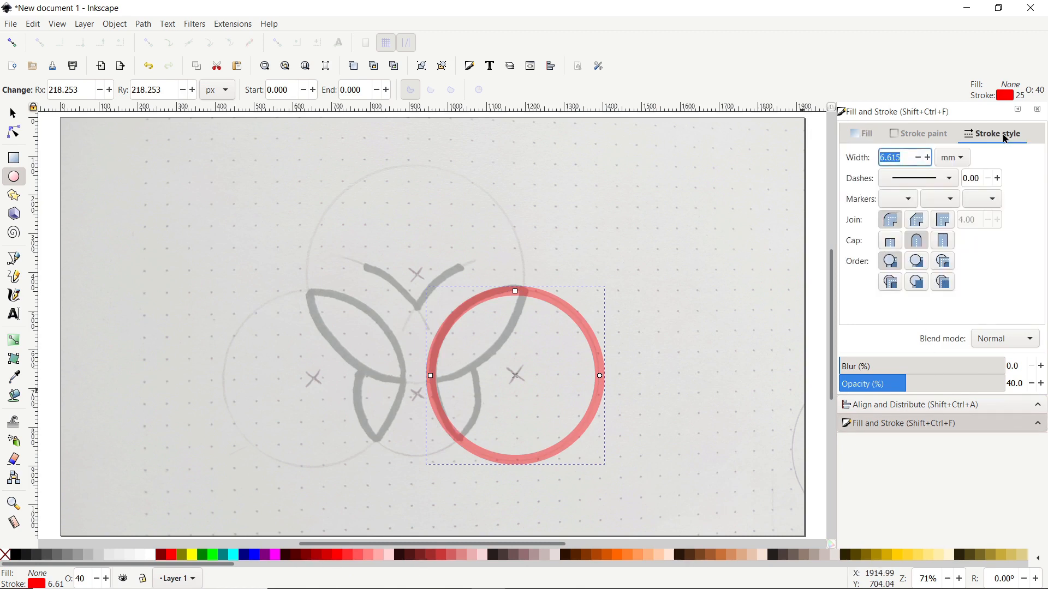
left_click(965, 163)
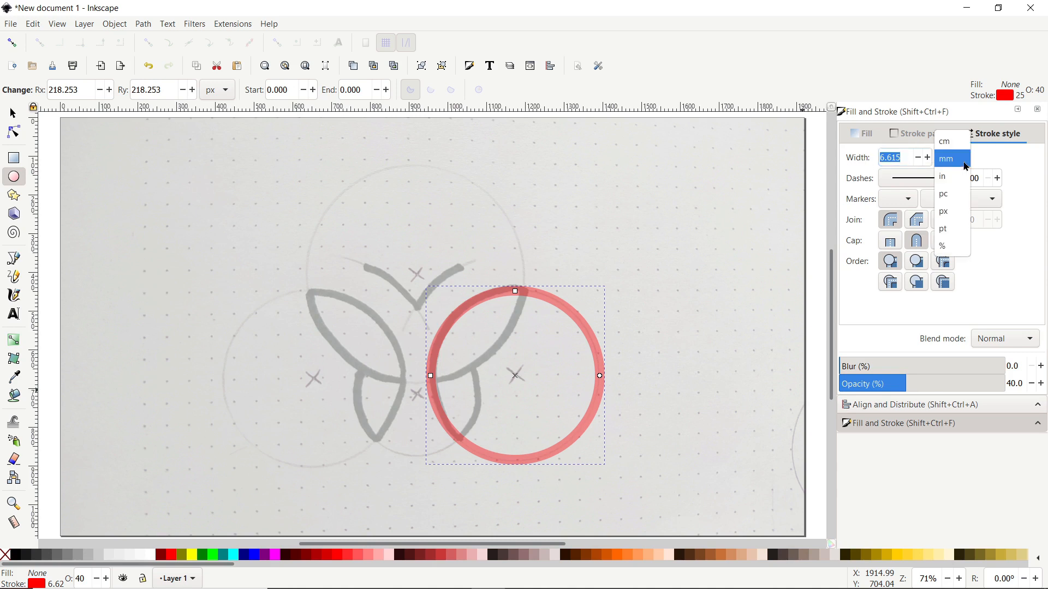
left_click(951, 211)
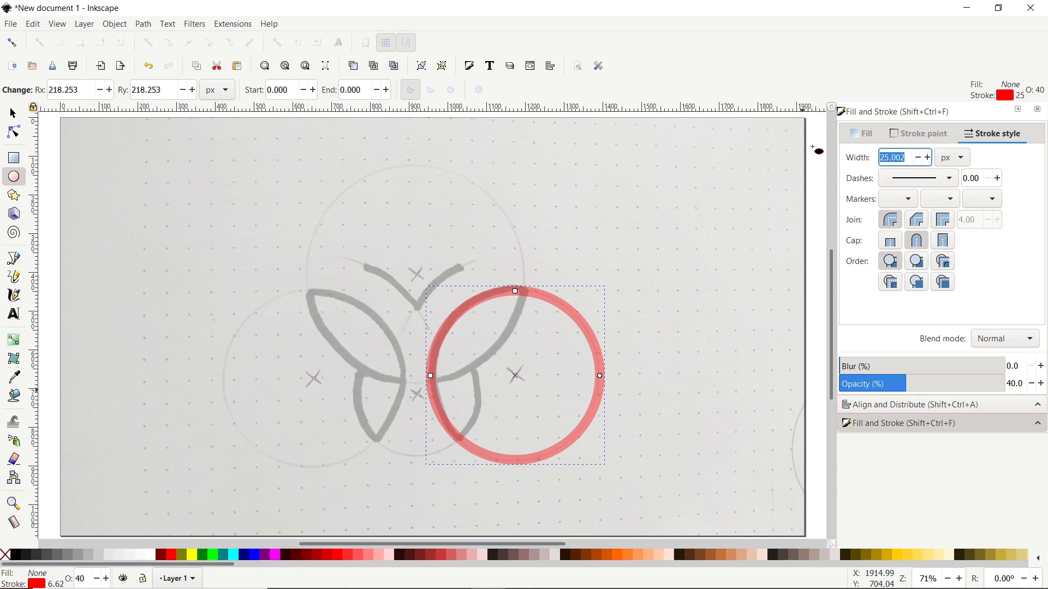
type("25")
key("Return")
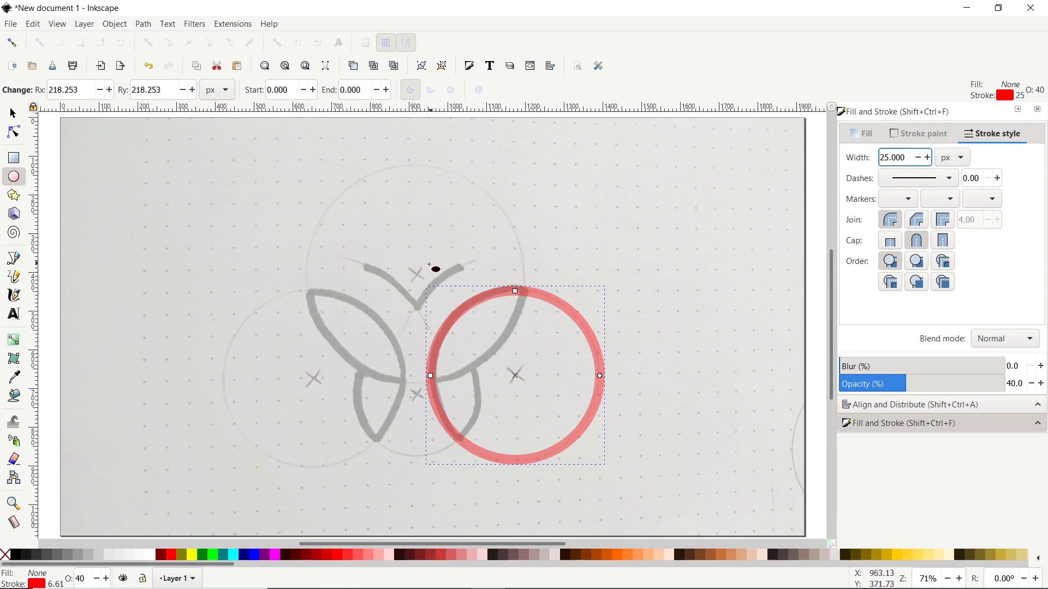
- Draw a circle of about 275 px radius centered on the sketch's upper cross mark, following the top construction circle
left_click(416, 275, "ctrl+shift")
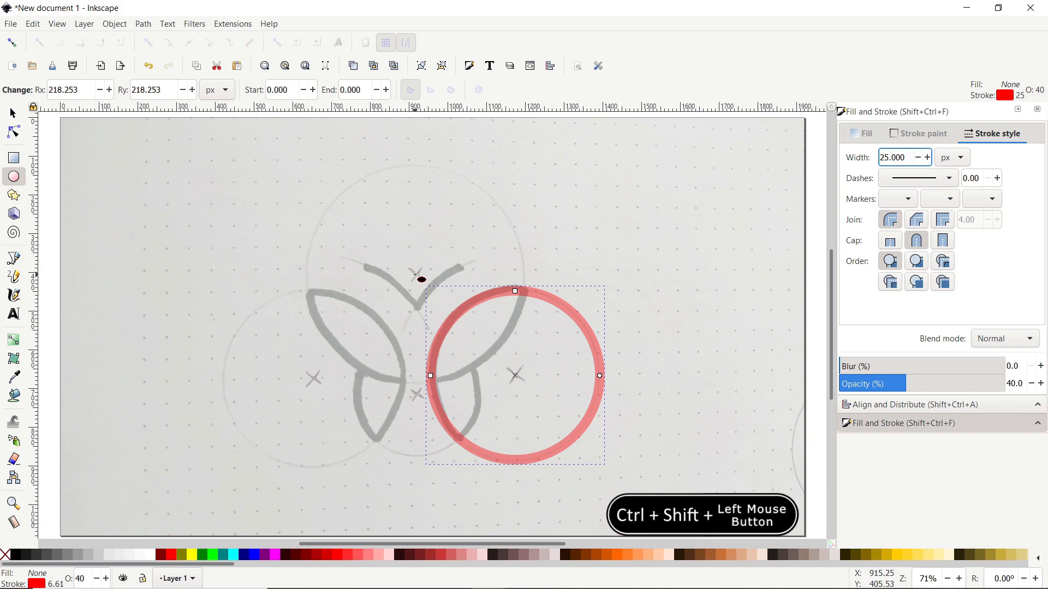
left_click_drag(416, 275, 554, 382)
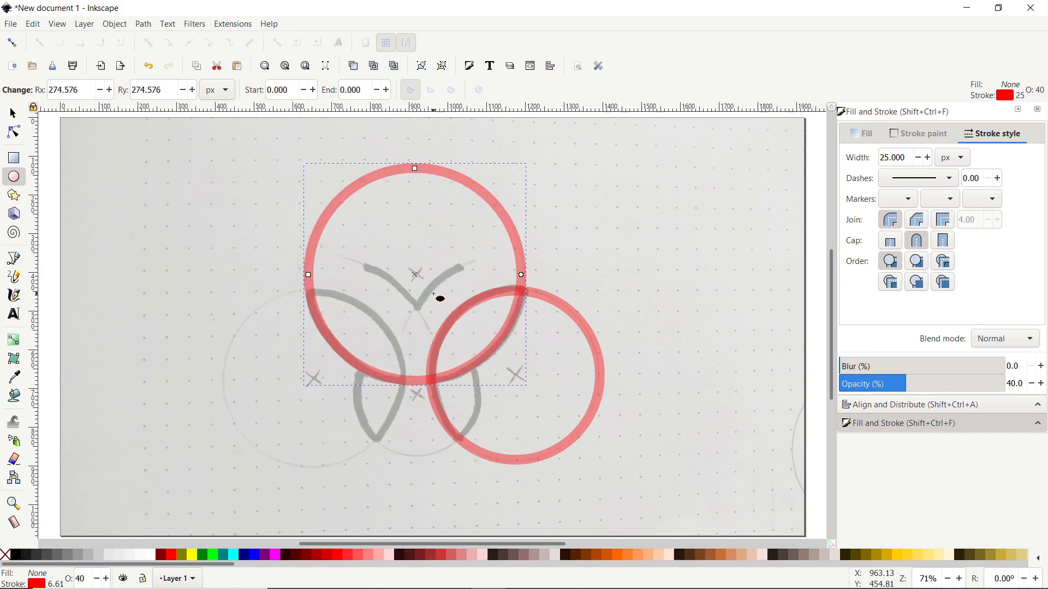
- Draw a circle of about 161 px radius centered on the sketch's lower cross mark, following the small construction circle
key("z")
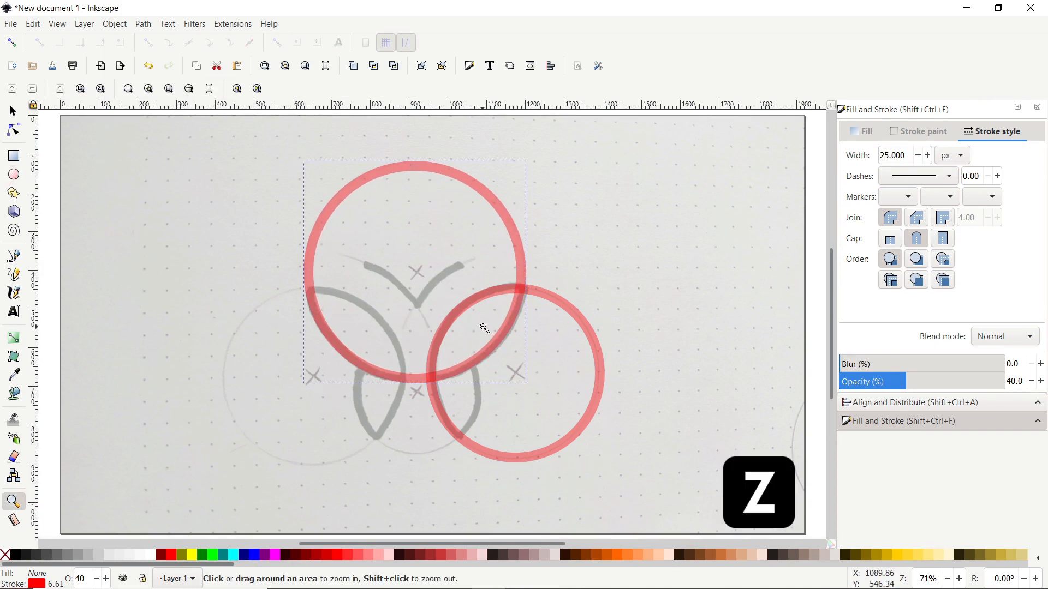
left_click_drag(500, 329, 326, 484)
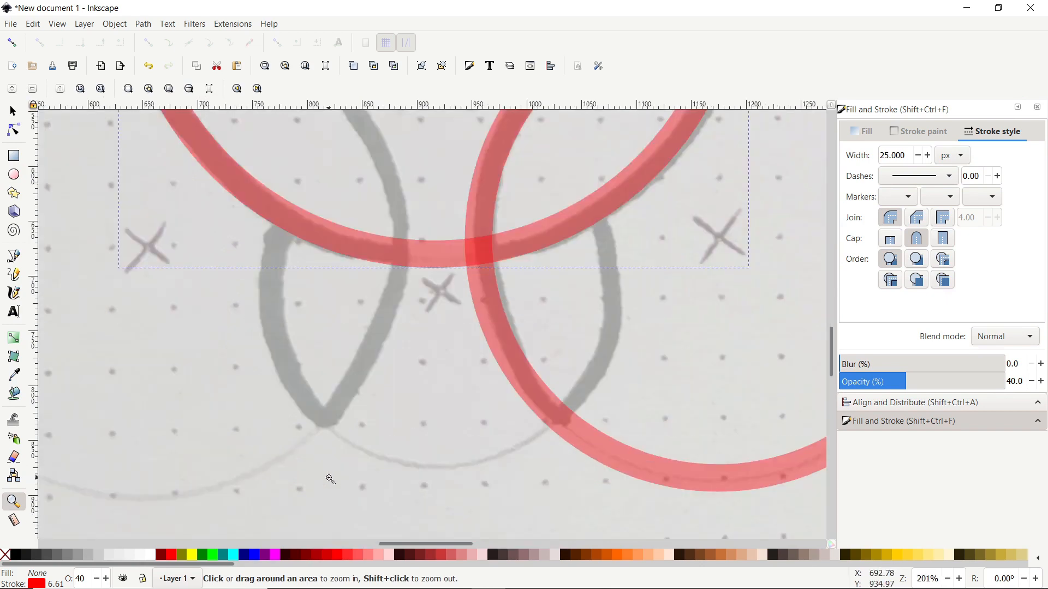
left_click(15, 177)
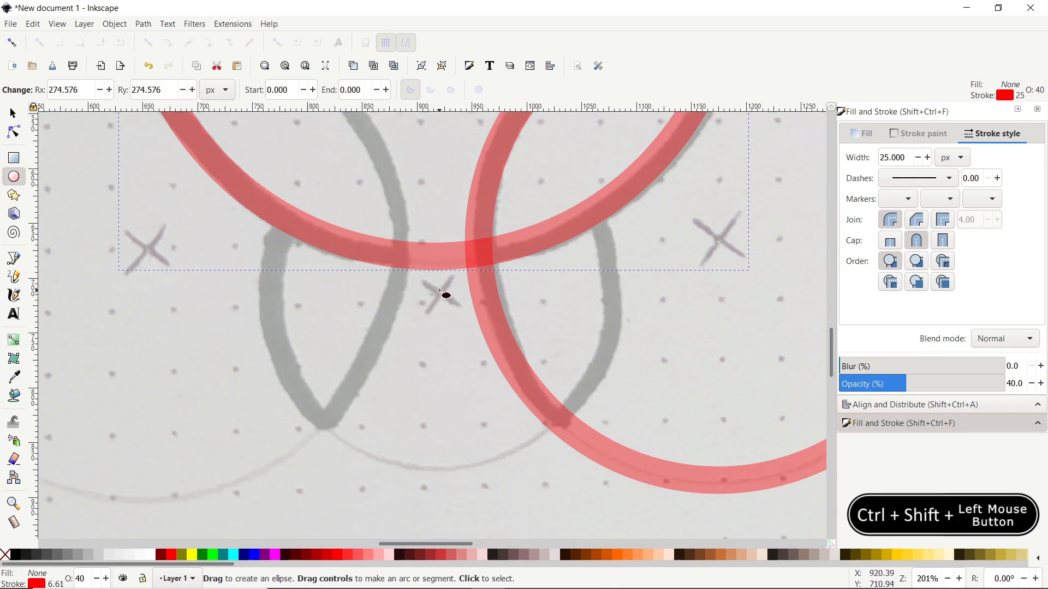
key("ctrl")
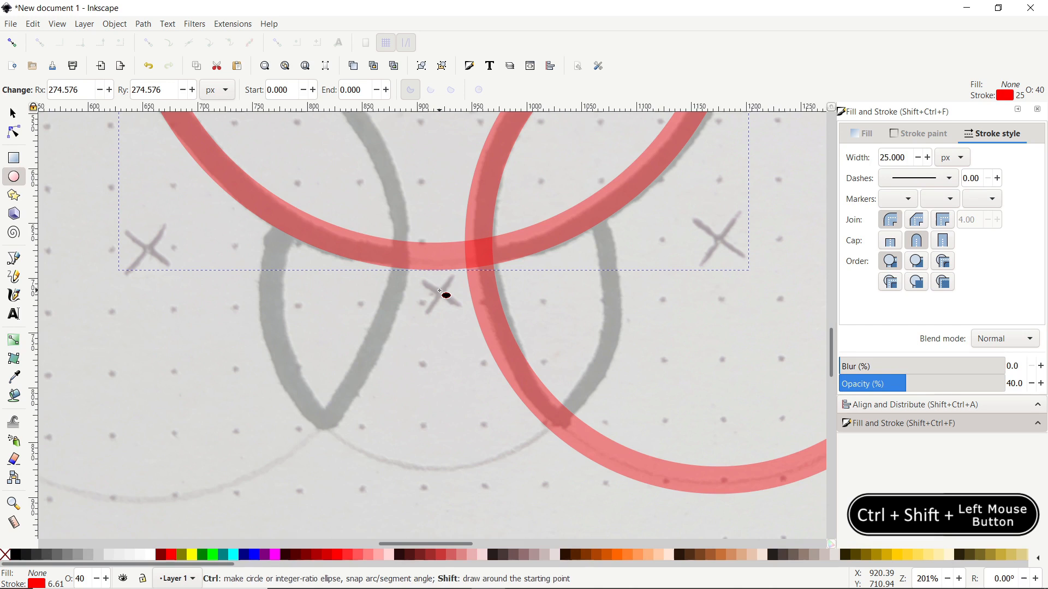
mouse_move(440, 291)
left_mouse_down()
mouse_move(555, 398)
mouse_move(660, 469)
left_mouse_up()
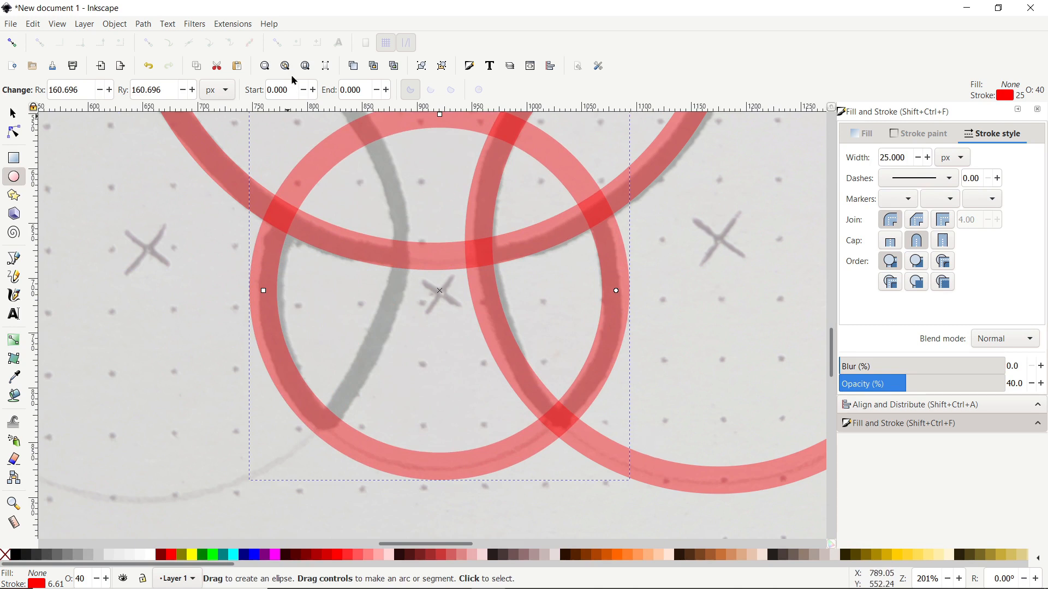
left_click(310, 72)
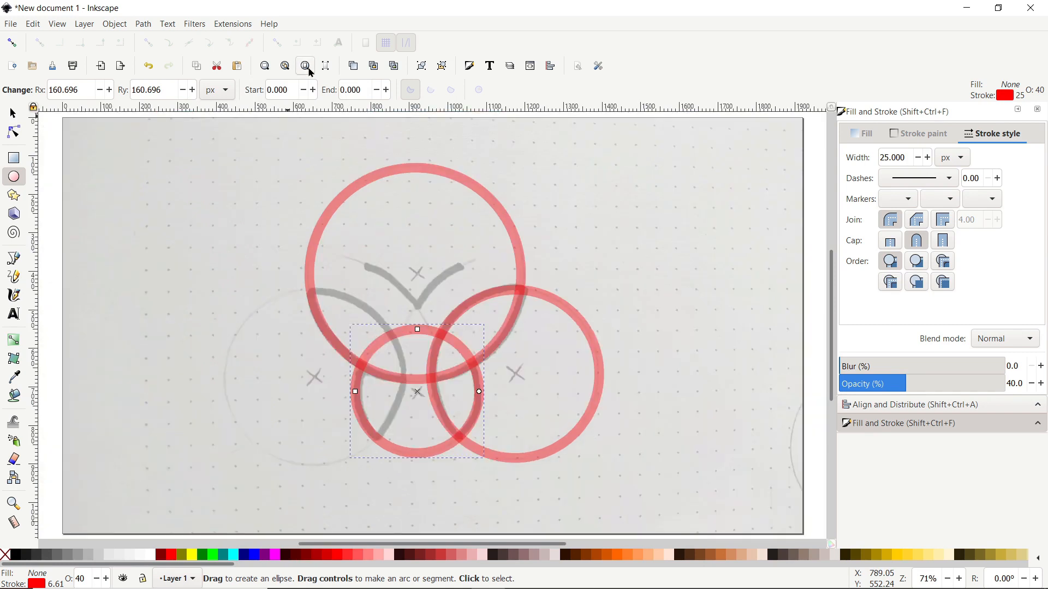
- Enable snapping for nodes, paths and handles, including snapping to path intersections and cusp nodes
left_click(15, 115)
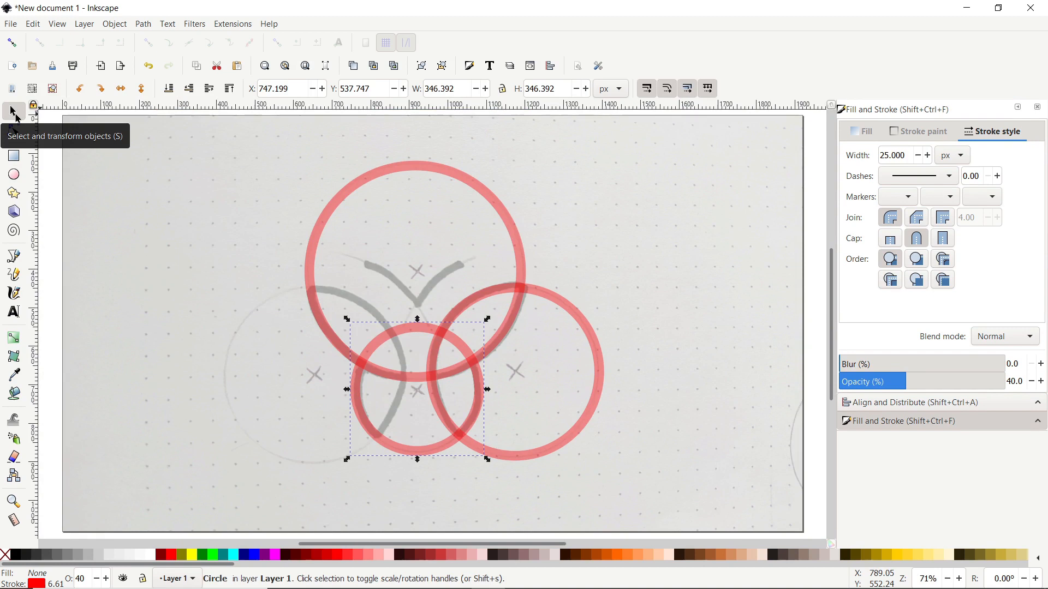
left_click(11, 44)
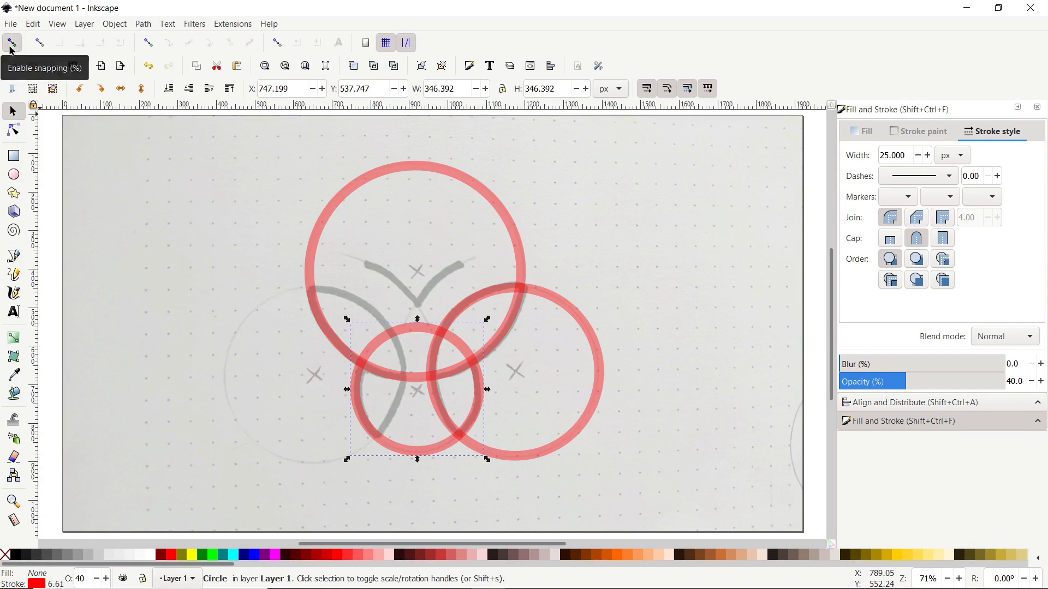
left_click(150, 44)
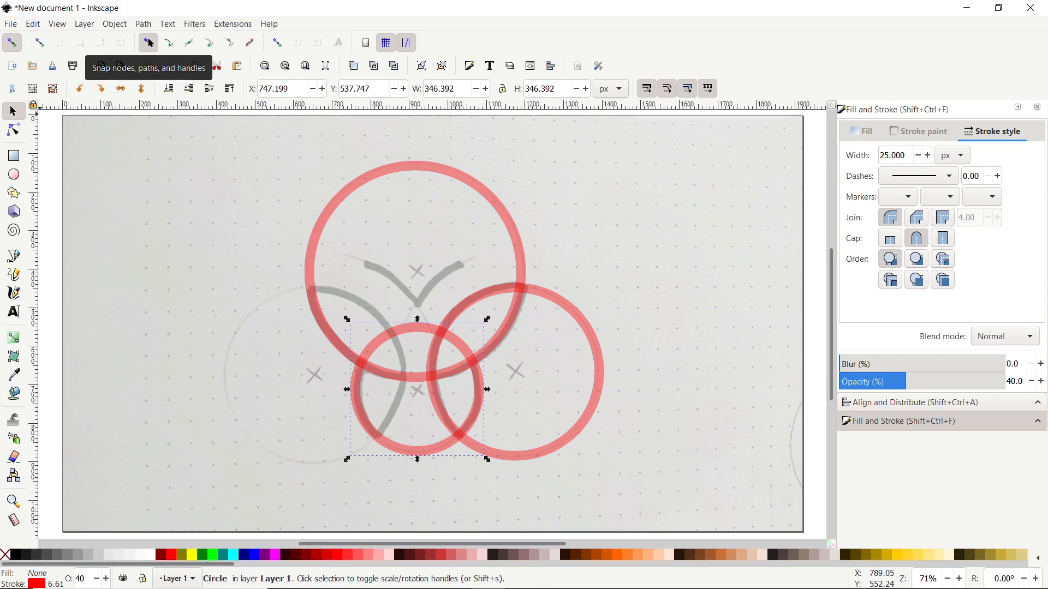
left_click(196, 46)
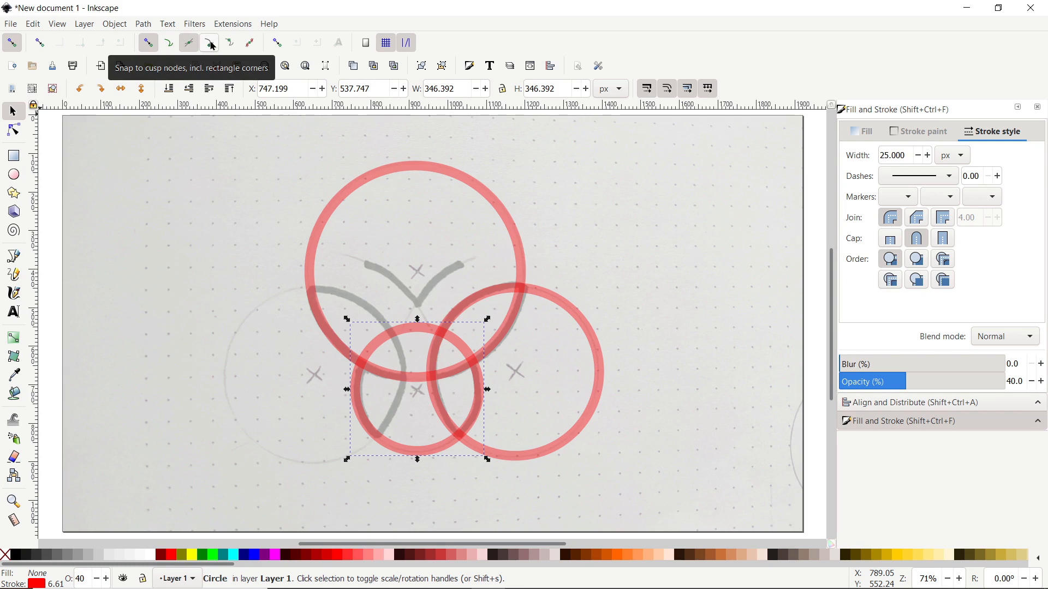
left_click(213, 45)
- Combine the three red circles into a single path, leaving the sketch image out of the selection
left_click(622, 477)
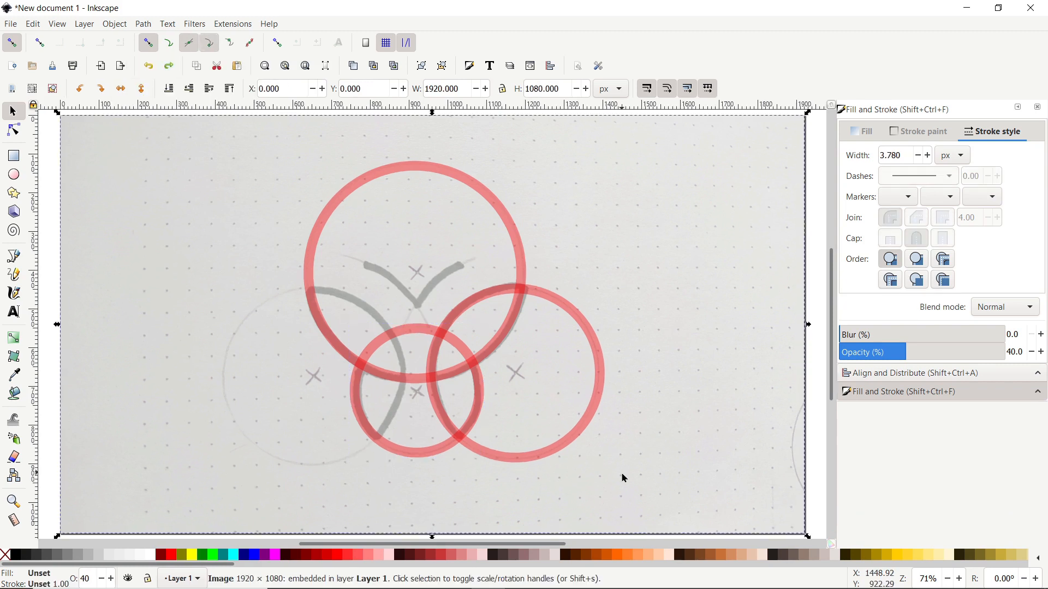
key("ctrl+z")
key("Escape")
mouse_move(233, 129)
left_mouse_down()
mouse_move(312, 227)
mouse_move(667, 525)
left_mouse_up()
left_click(142, 24)
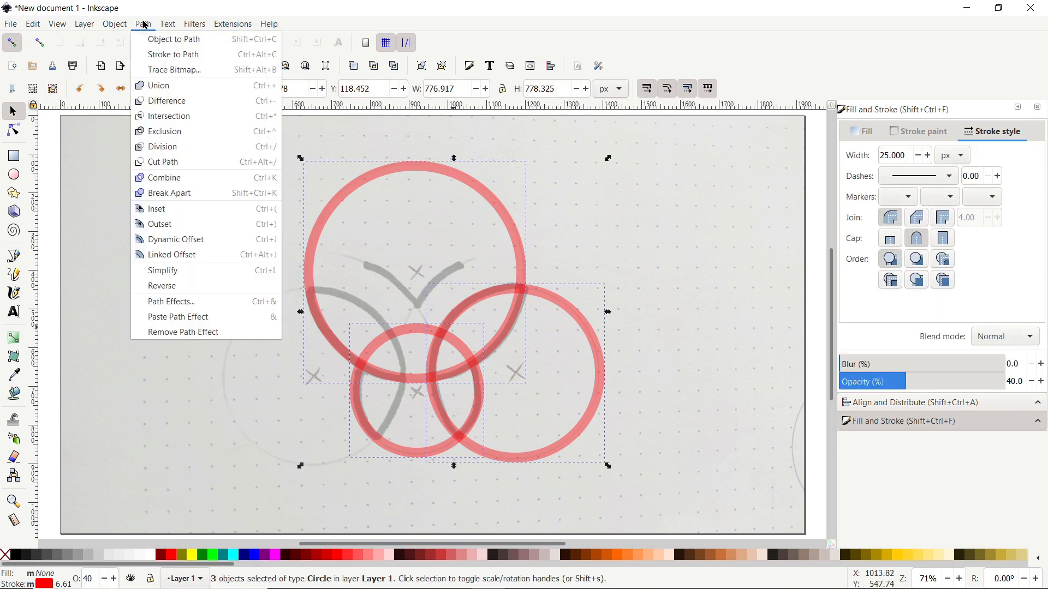
left_click(174, 176)
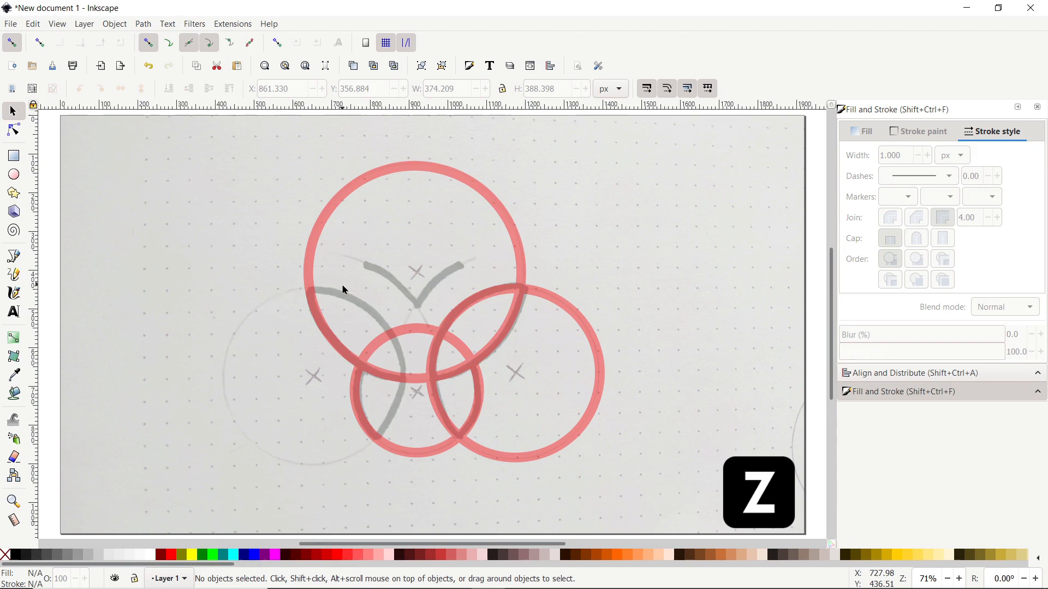
- Draw a closed straight-segment path with shape None through the five circle intersections around the right wings, starting and ending at the inner top–right circle crossing
key("z")
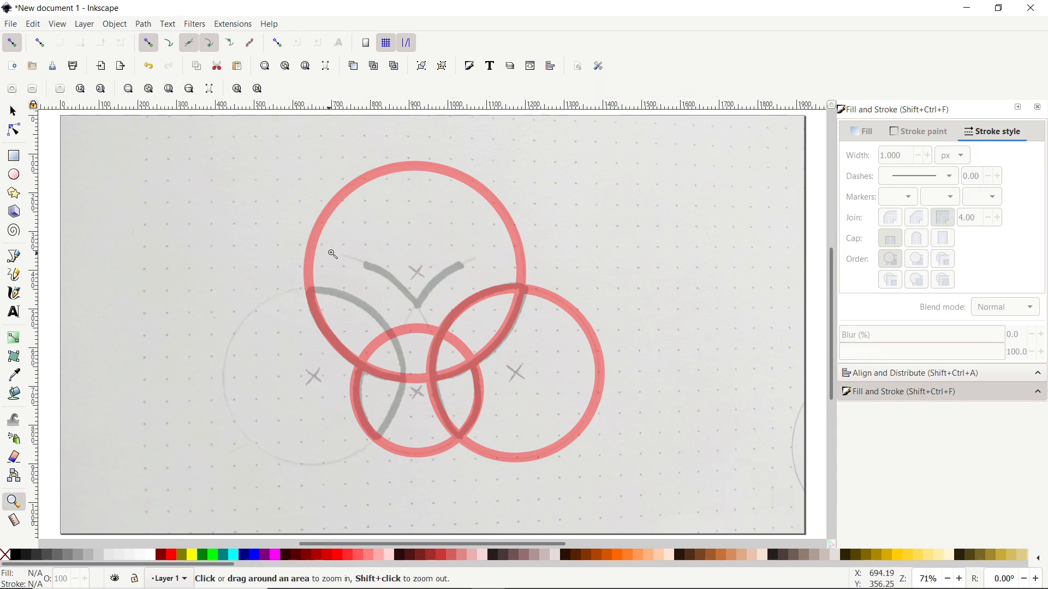
left_click_drag(333, 230, 568, 470)
left_click(14, 256)
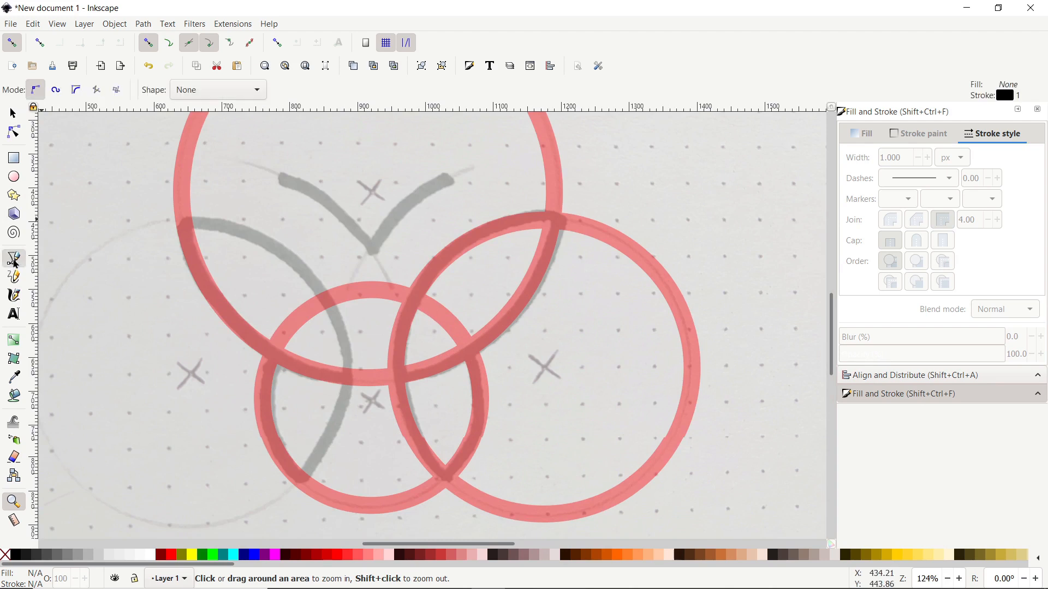
left_click(195, 92)
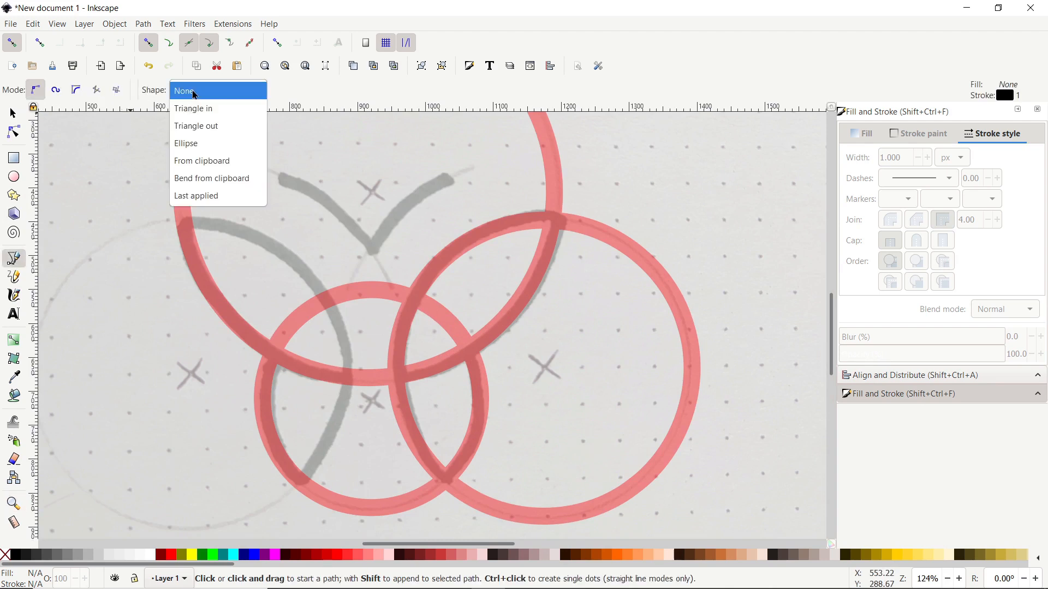
left_click(207, 97)
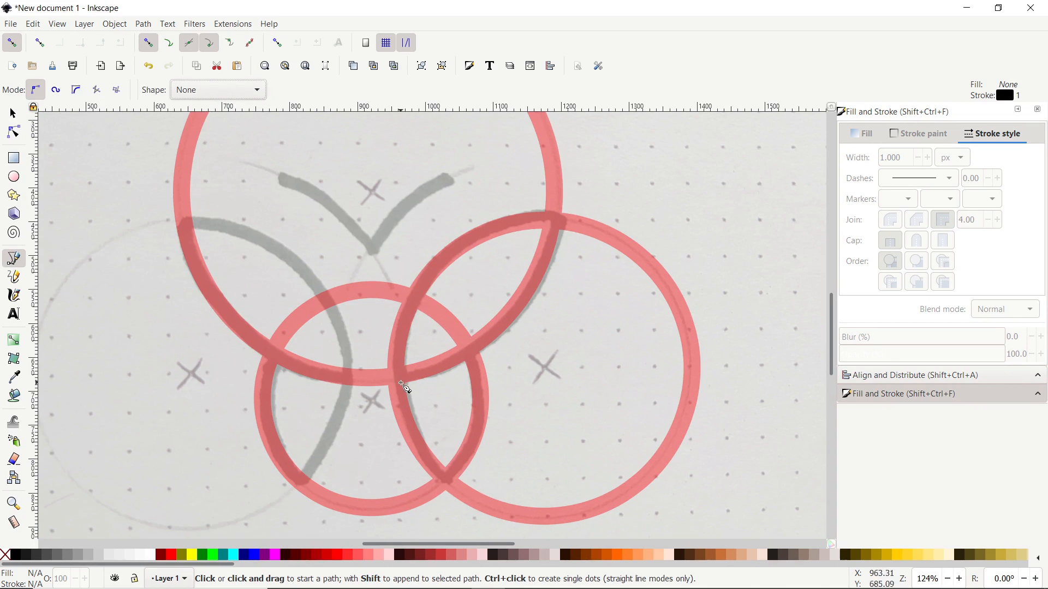
left_click(396, 376)
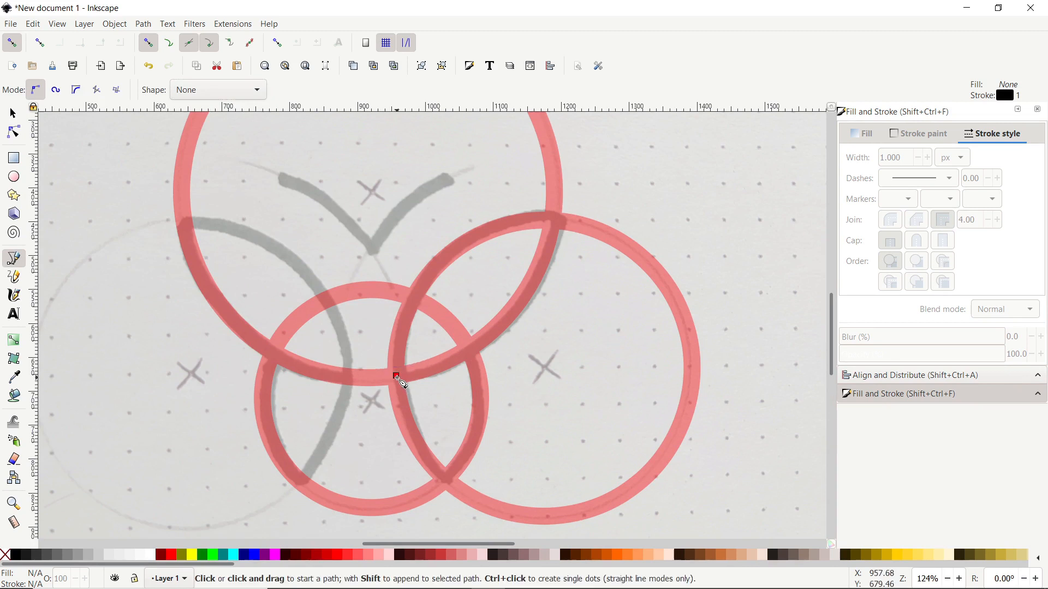
left_click(396, 376)
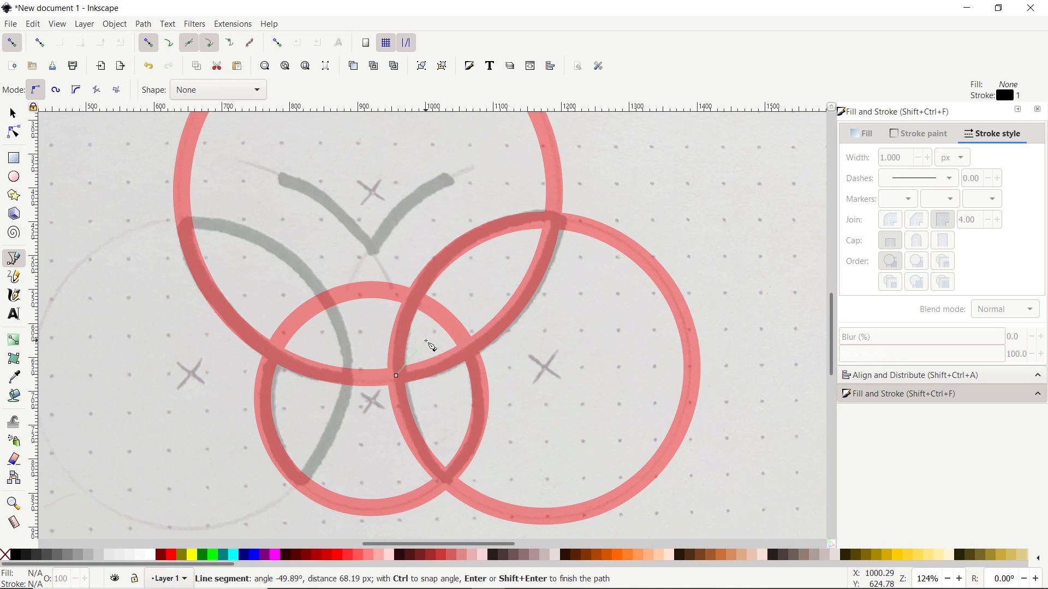
left_click(426, 341)
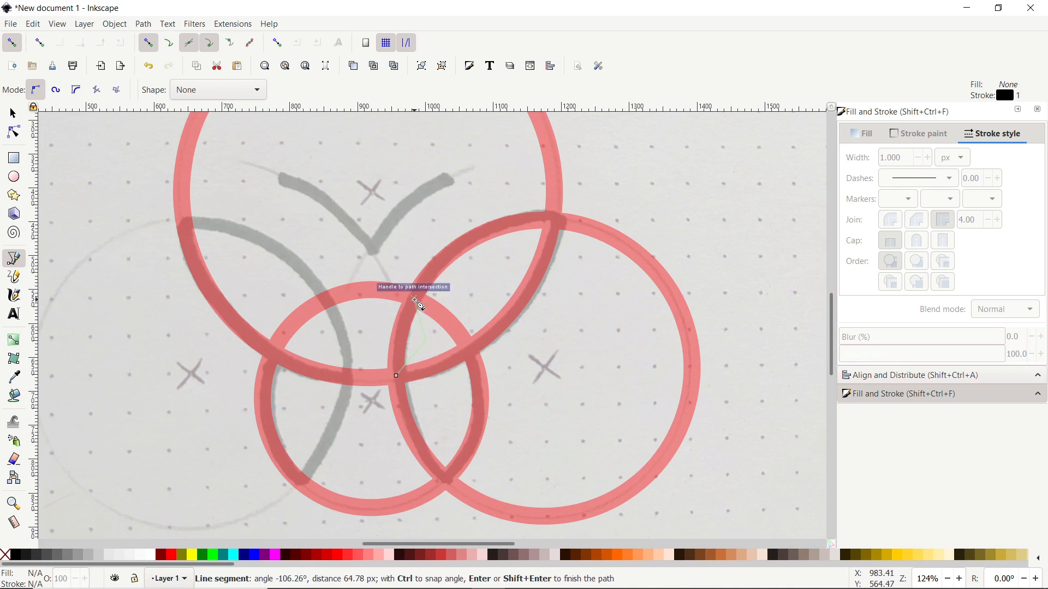
left_click(418, 303)
left_click(419, 166)
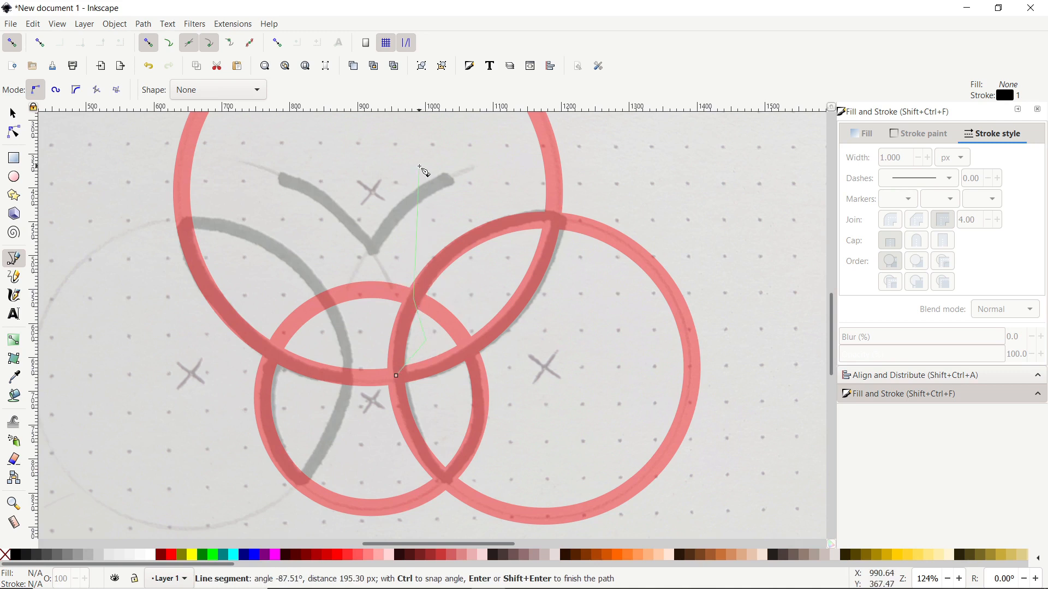
left_click(553, 221)
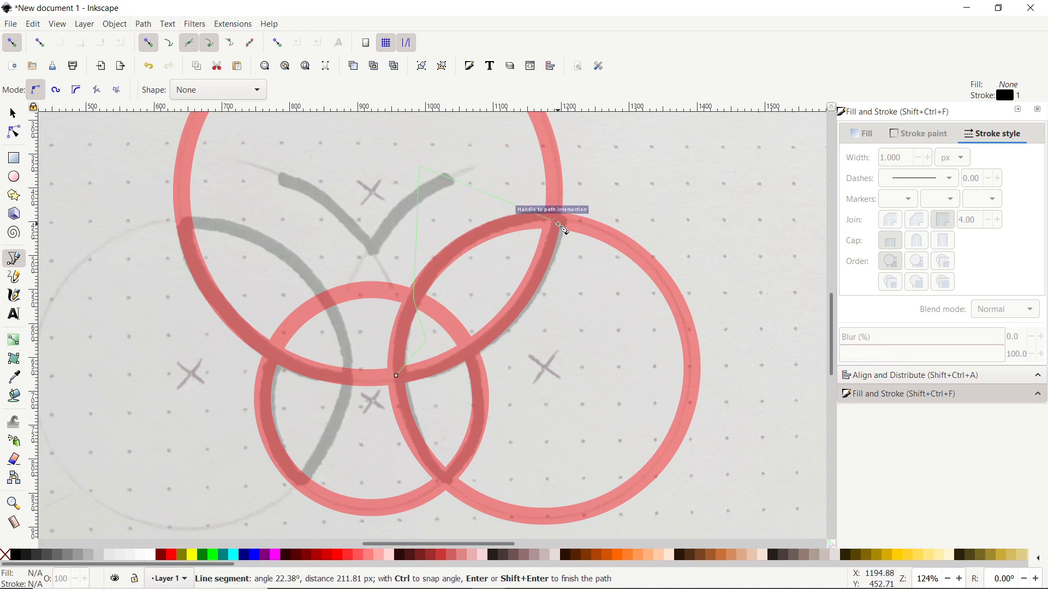
left_click(597, 347)
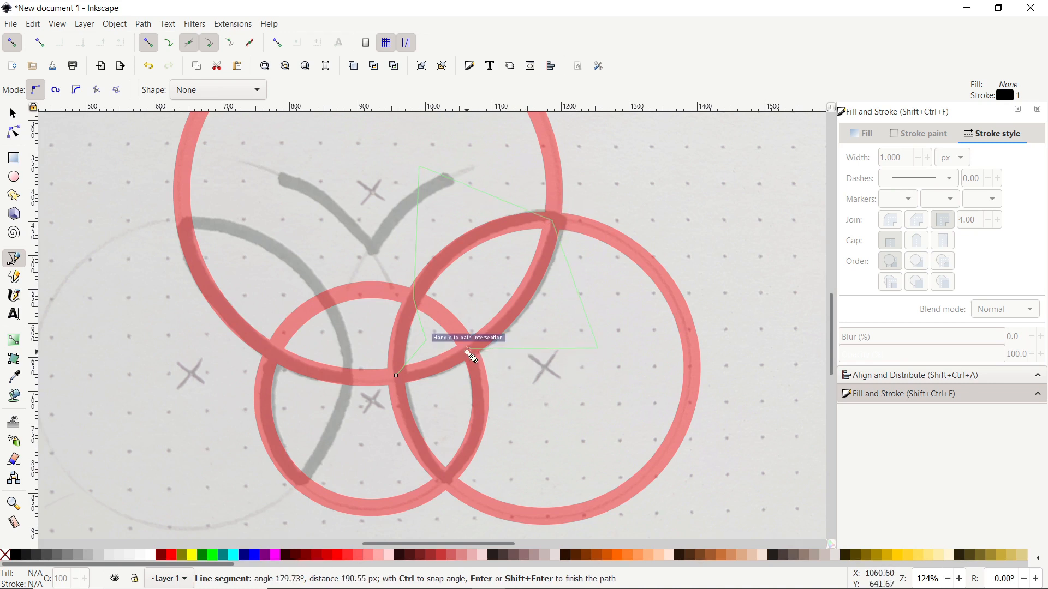
left_click(468, 349)
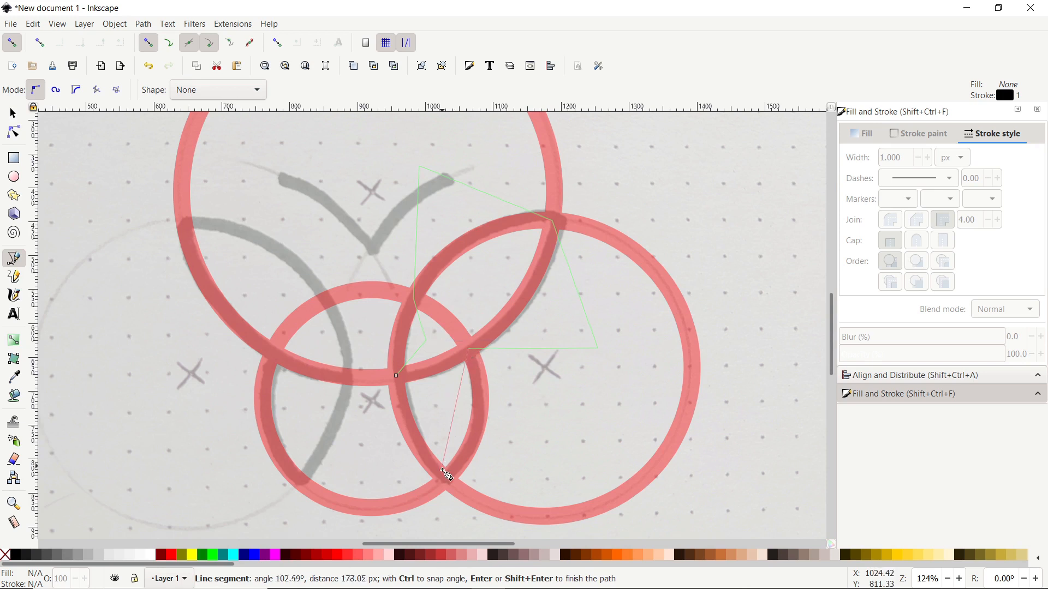
left_click(447, 481)
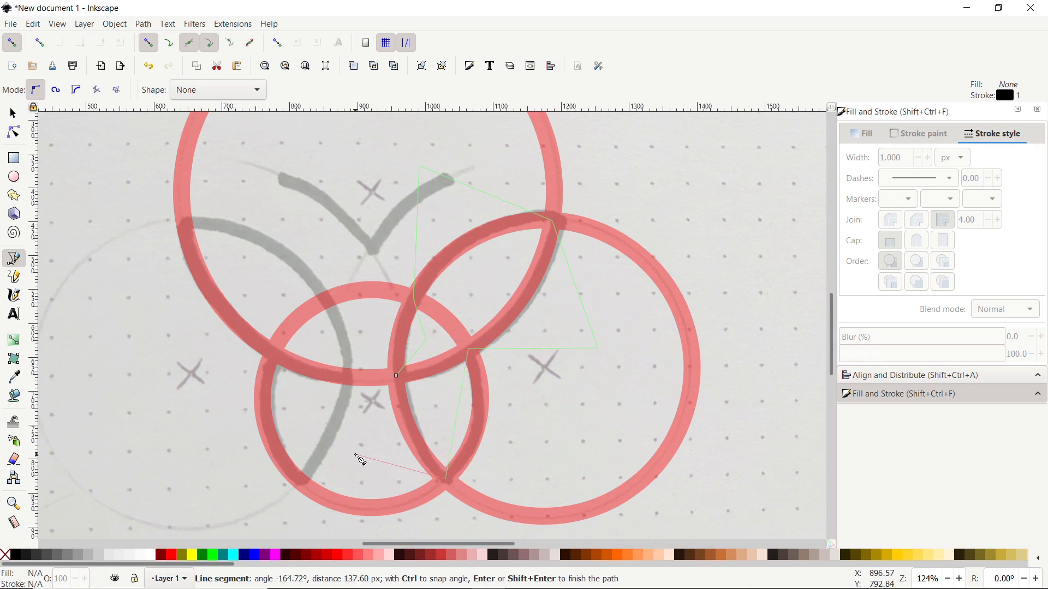
left_click(356, 455)
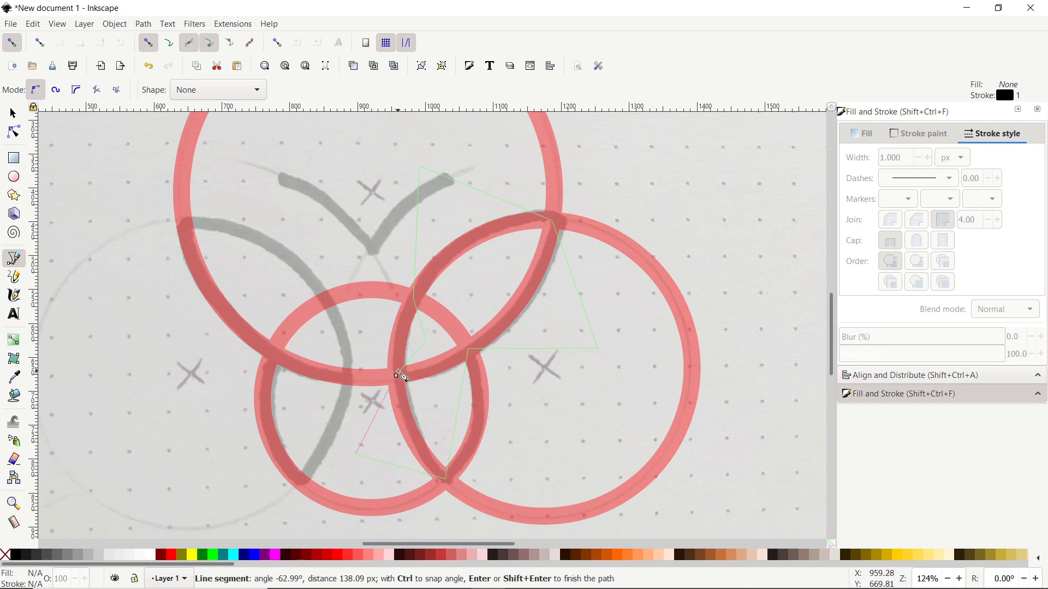
left_click(397, 376)
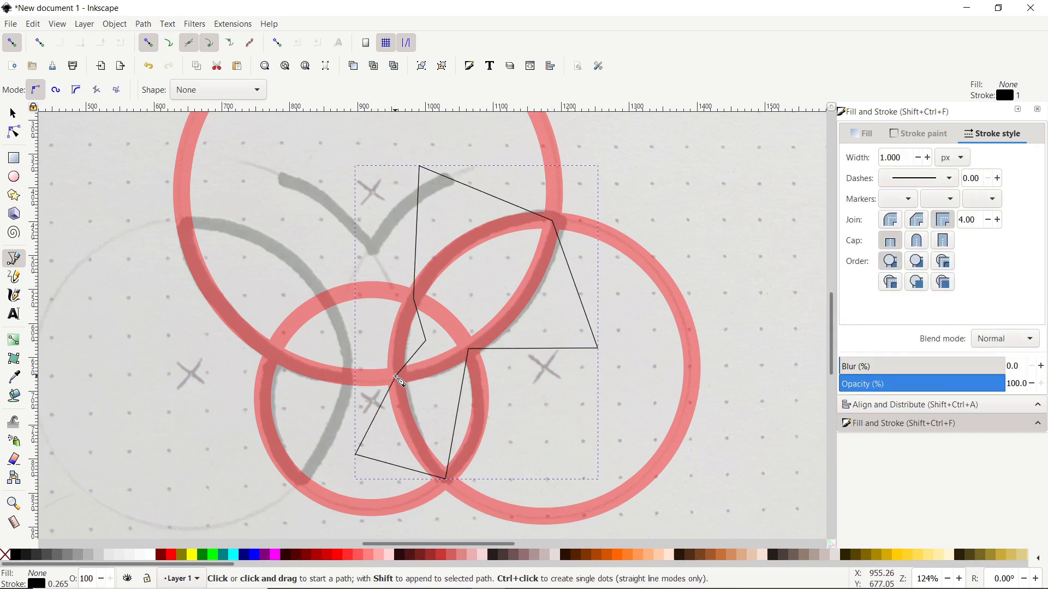
- Cut the combined circles along the straight-segment path with the Cut Path operation
left_click(16, 115, "shift")
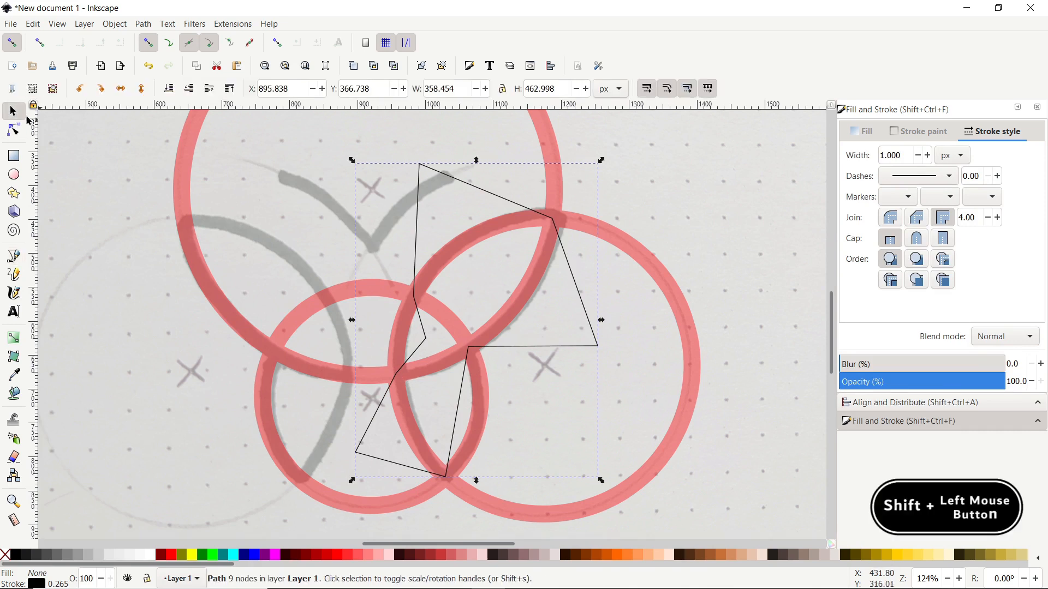
left_click(183, 189, "shift")
left_click(144, 25)
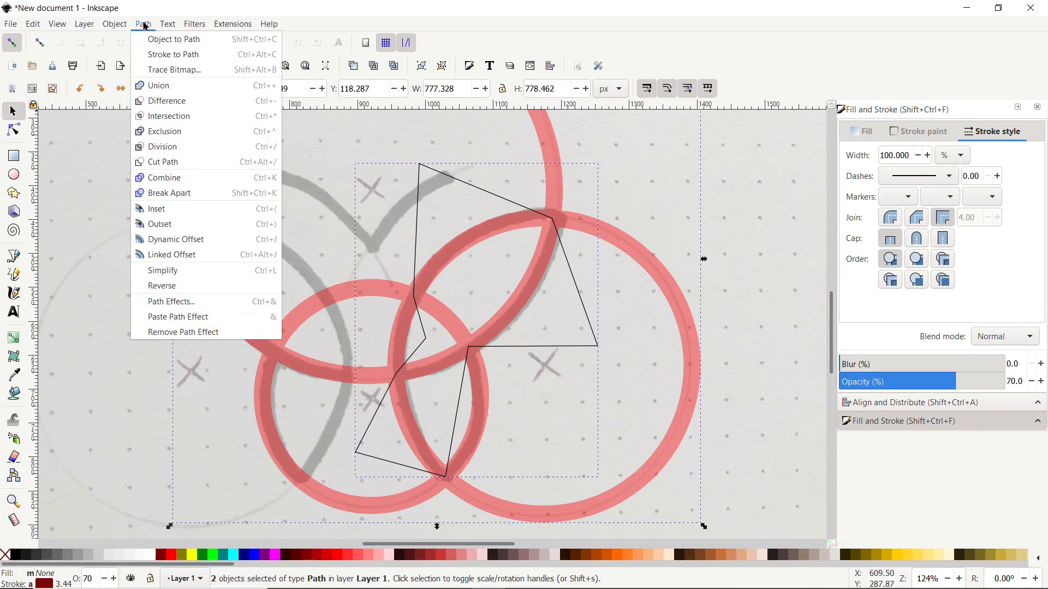
left_click(191, 167)
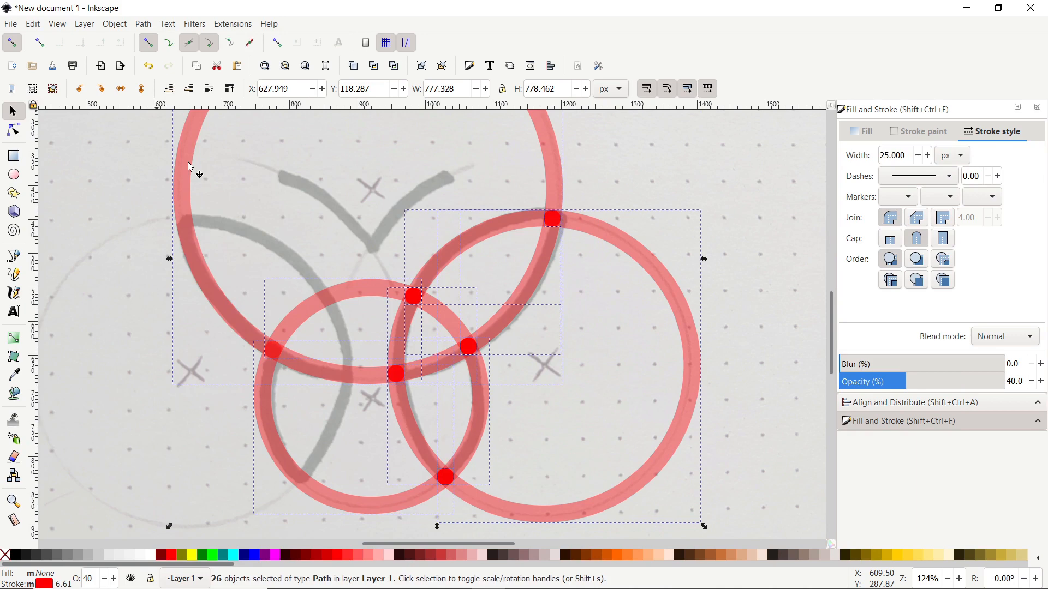
- Delete the circle arcs outside the right wings' outline and the small-circle arc crossing inside the upper right wing
left_click(308, 70)
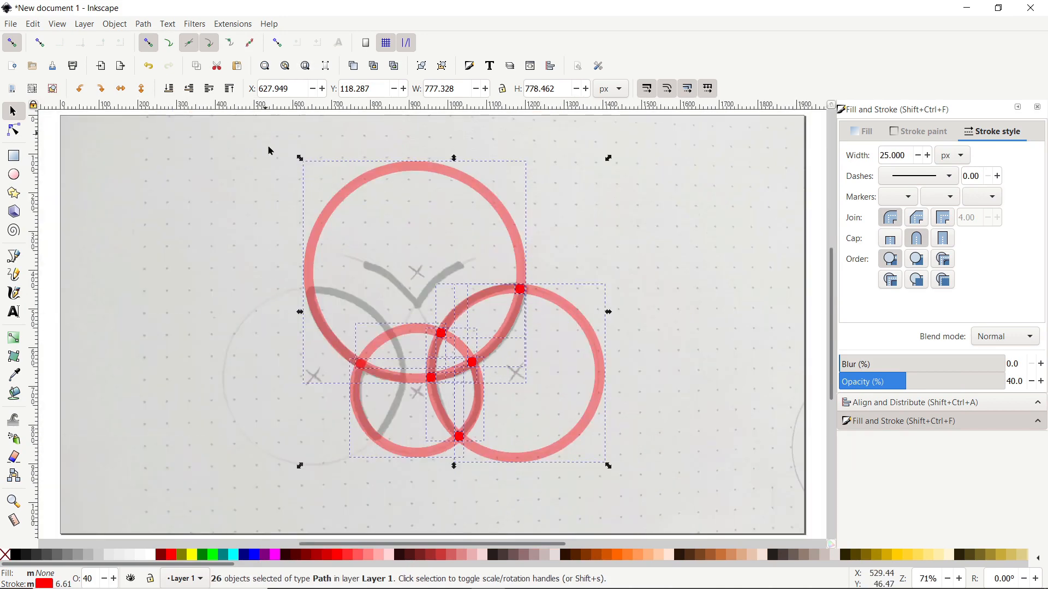
left_click(591, 199)
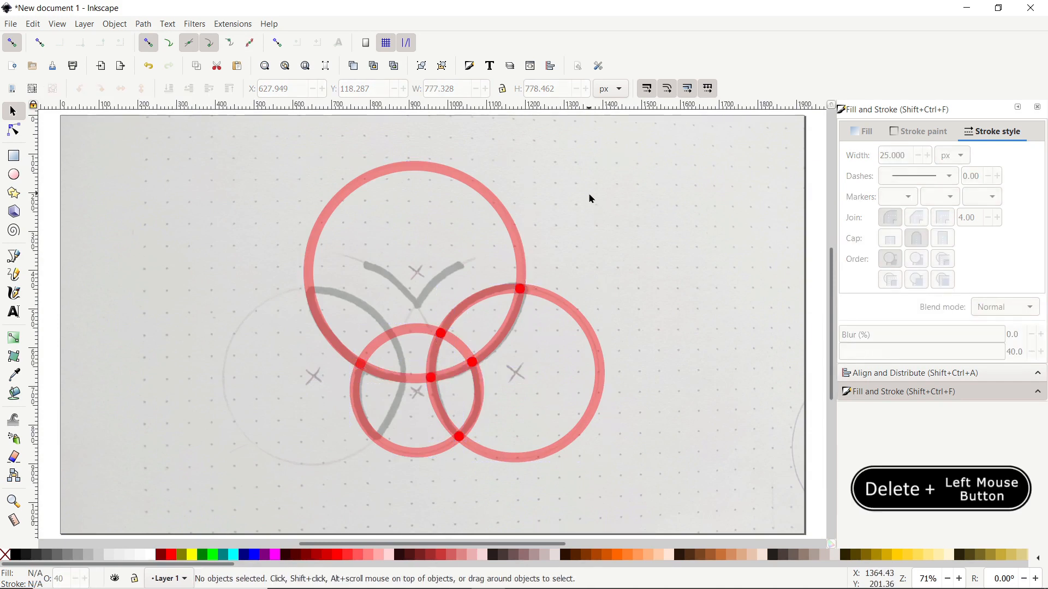
left_click(483, 201)
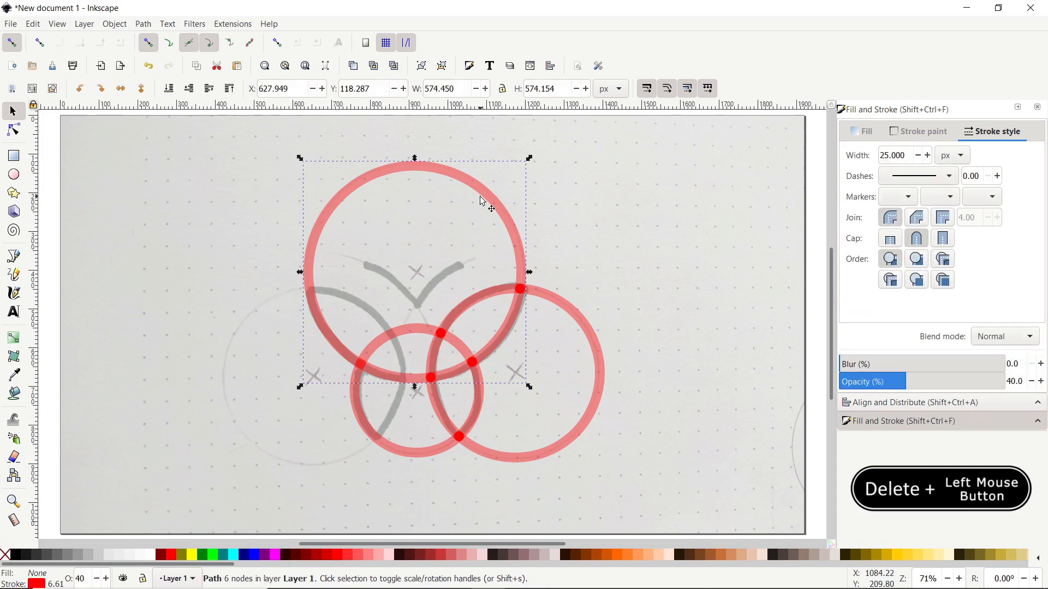
key("Delete")
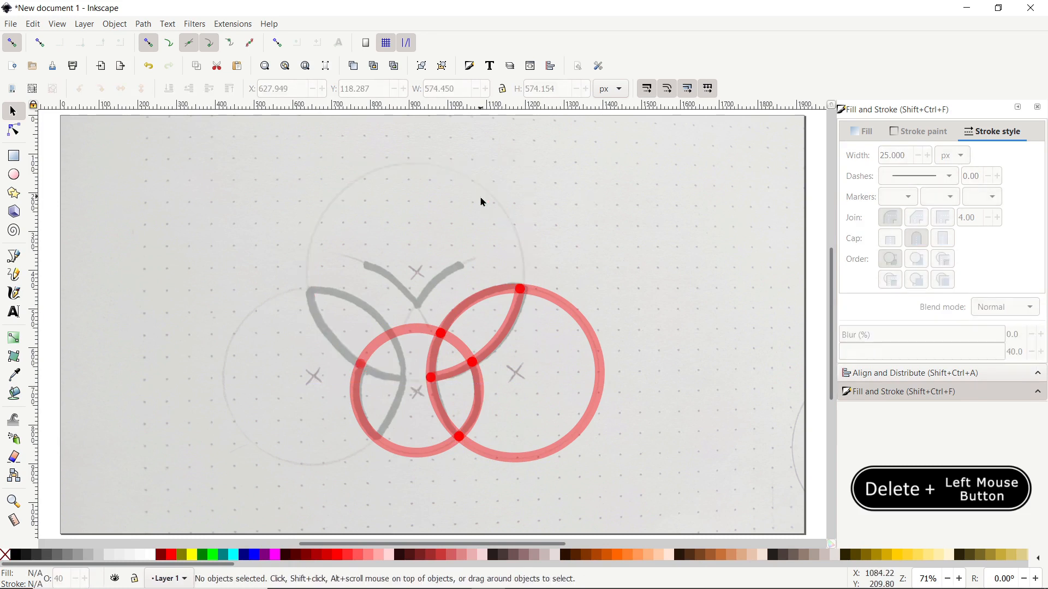
key("Delete")
left_click(576, 319)
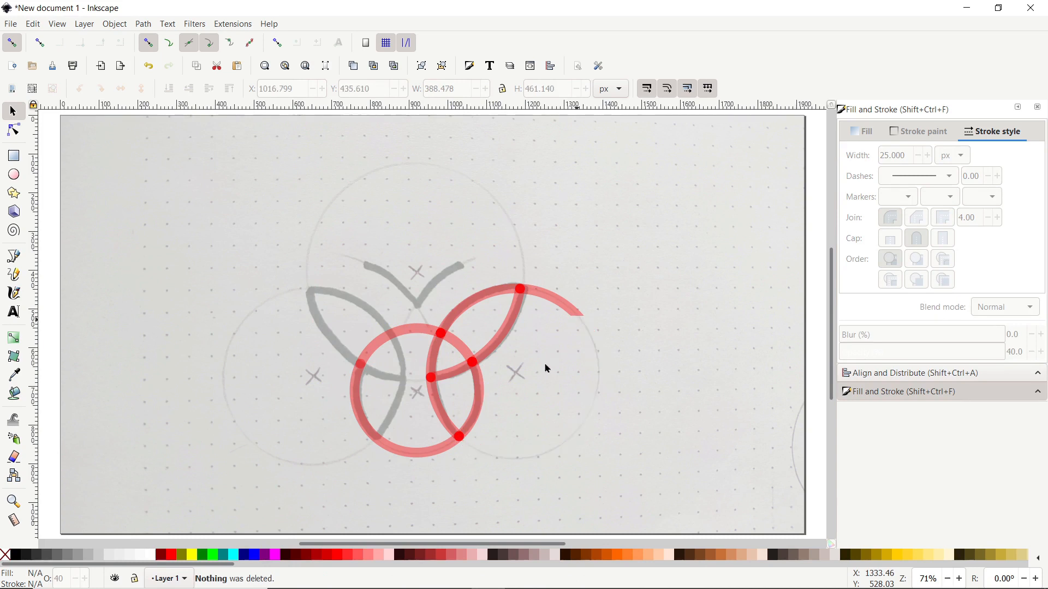
left_click(355, 419)
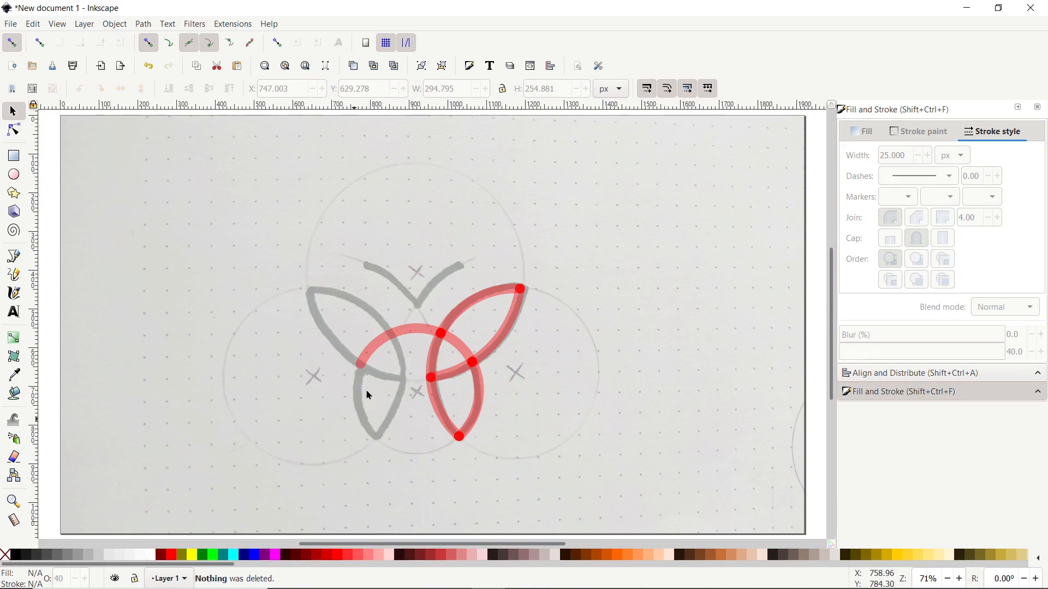
left_click(376, 355)
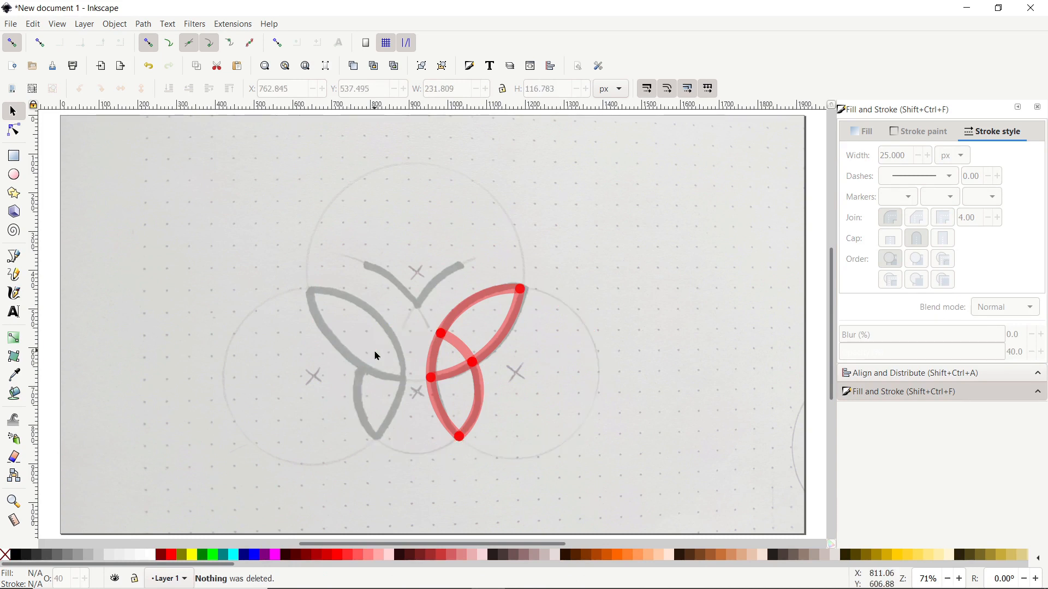
left_click(458, 350)
- Combine all the remaining arc pieces of the right wings into a single path
mouse_move(574, 254)
left_mouse_down()
mouse_move(394, 470)
mouse_move(410, 480)
left_mouse_up()
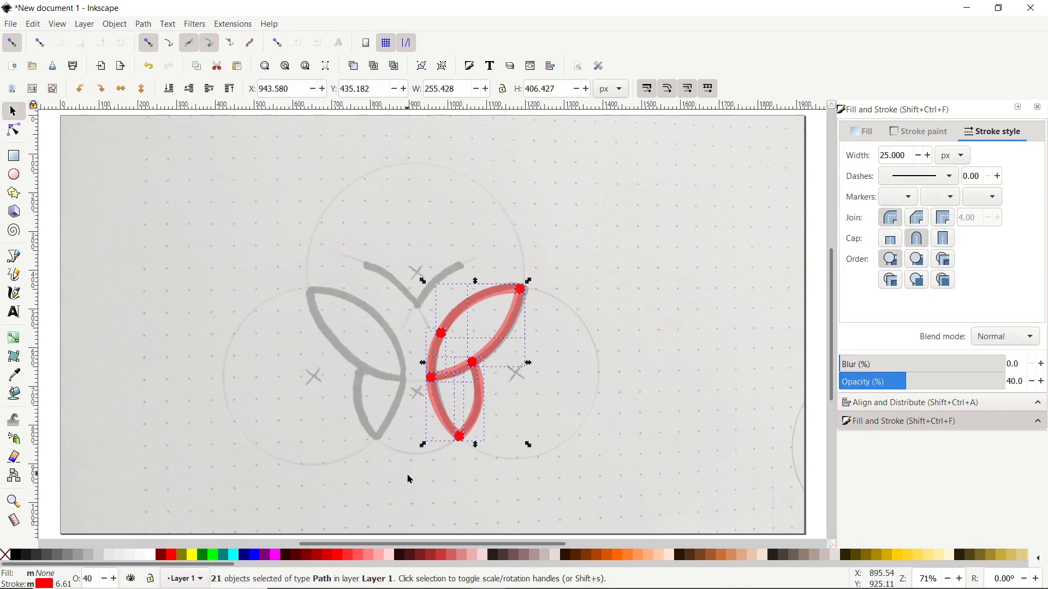
left_click(143, 24)
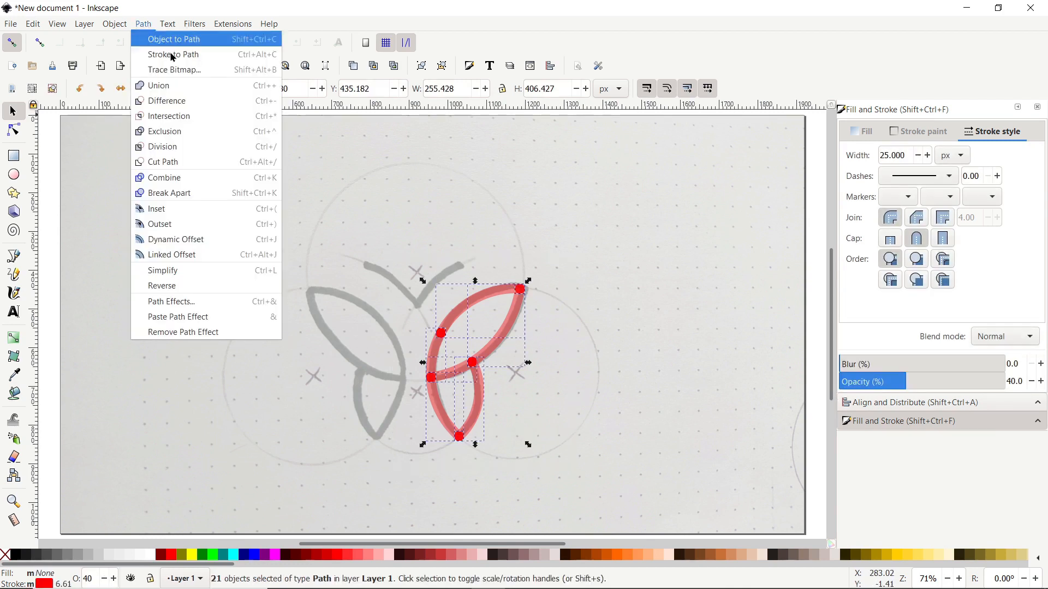
left_click(184, 179)
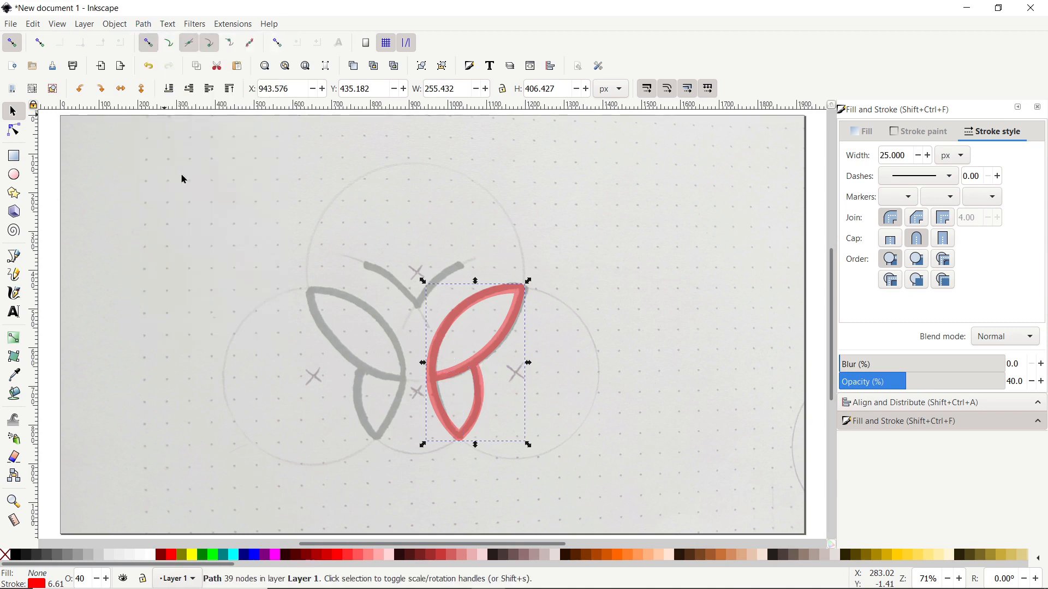
- Duplicate the right wings path and move the copy horizontally over to the sketch's left wings
right_click(503, 332)
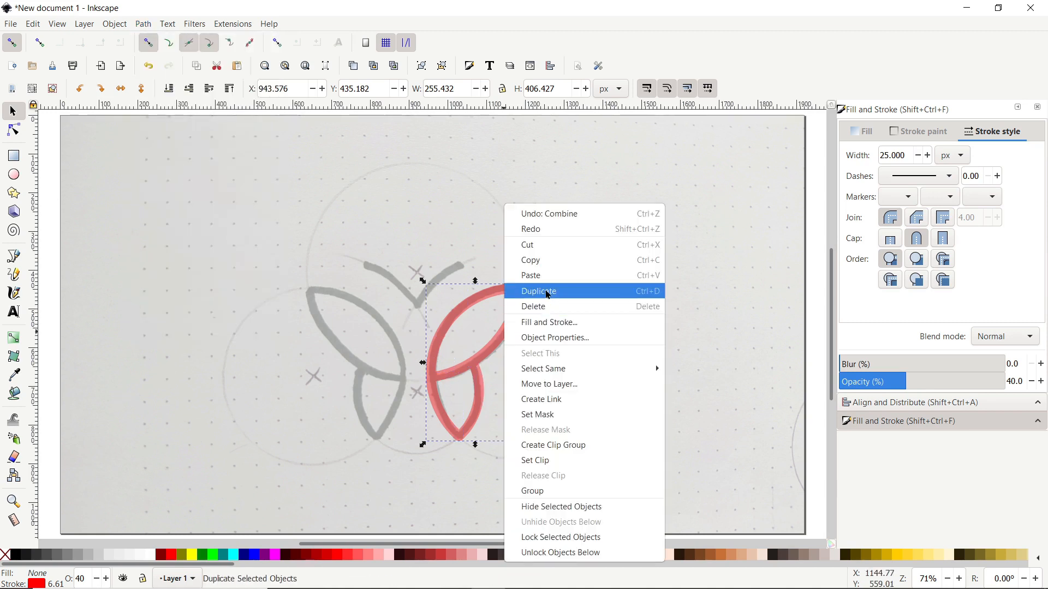
left_click(538, 291)
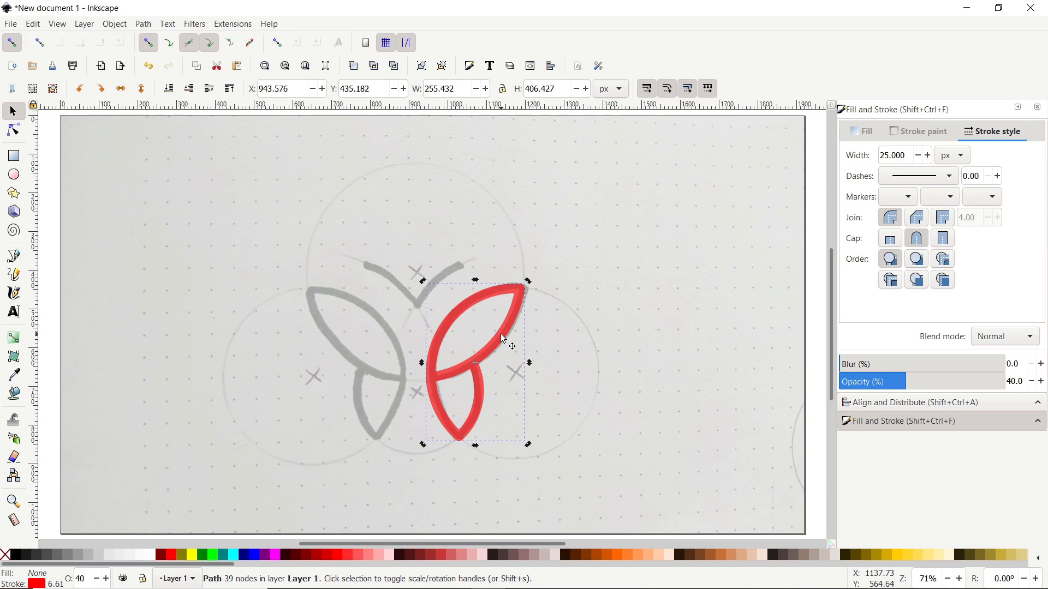
key("ctrl")
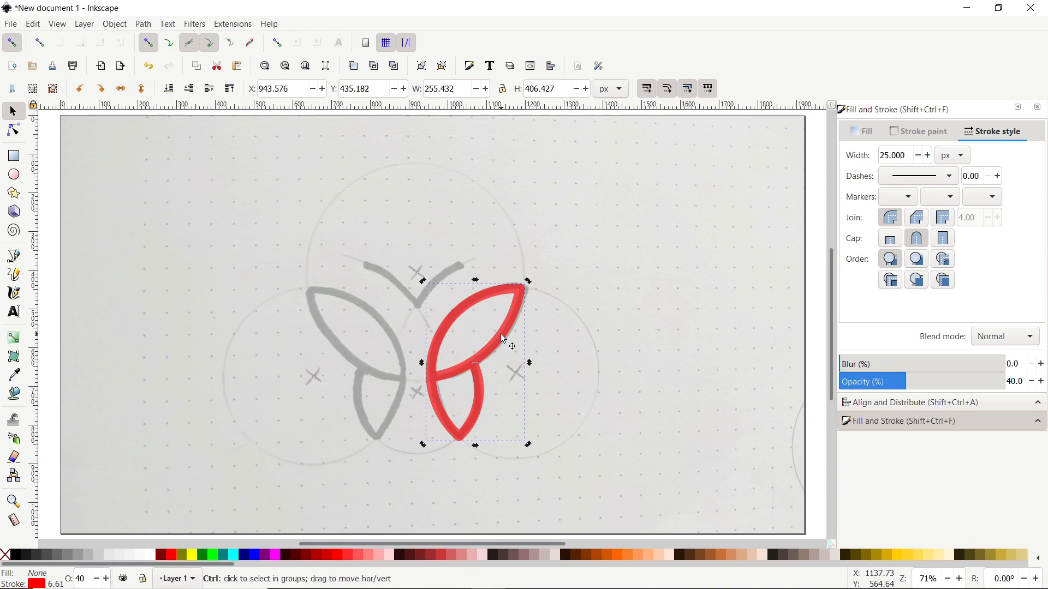
left_click(501, 334, "ctrl")
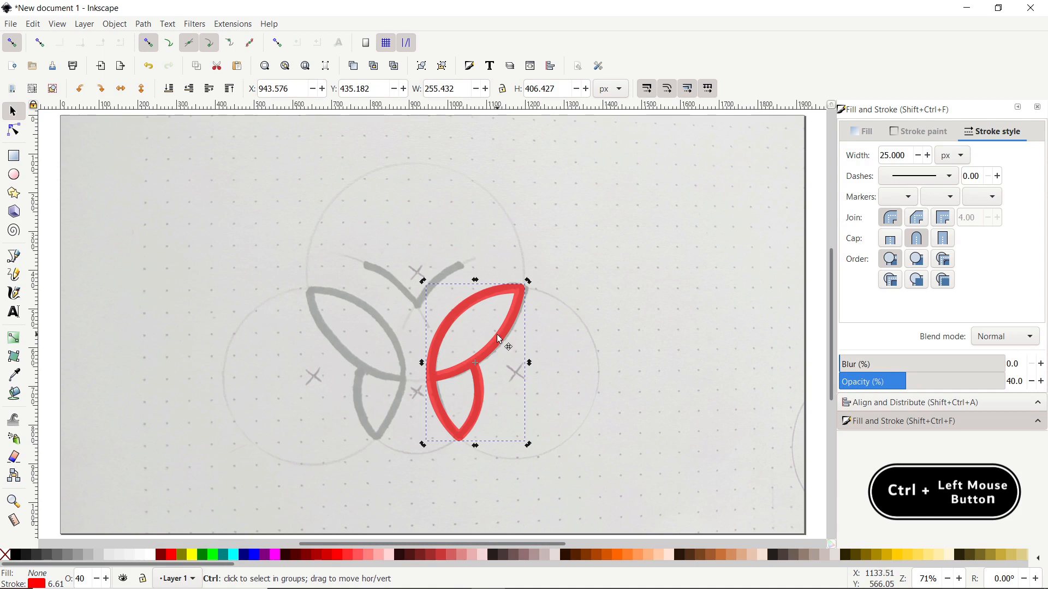
left_click_drag(498, 335, 392, 338)
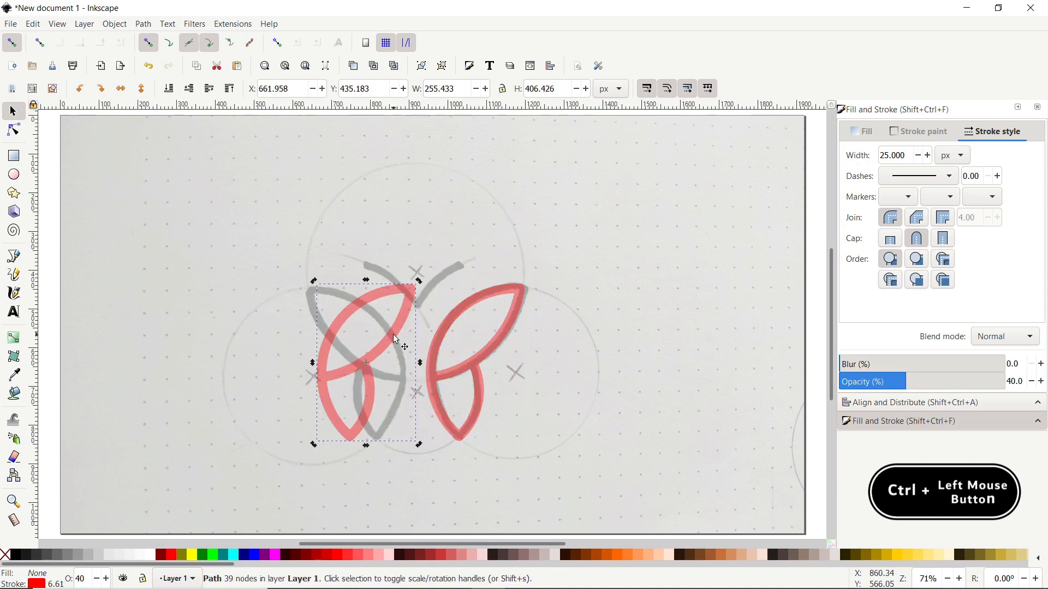
- Flip the copied wings horizontally and align them with the sketch's left wings
left_click(121, 91)
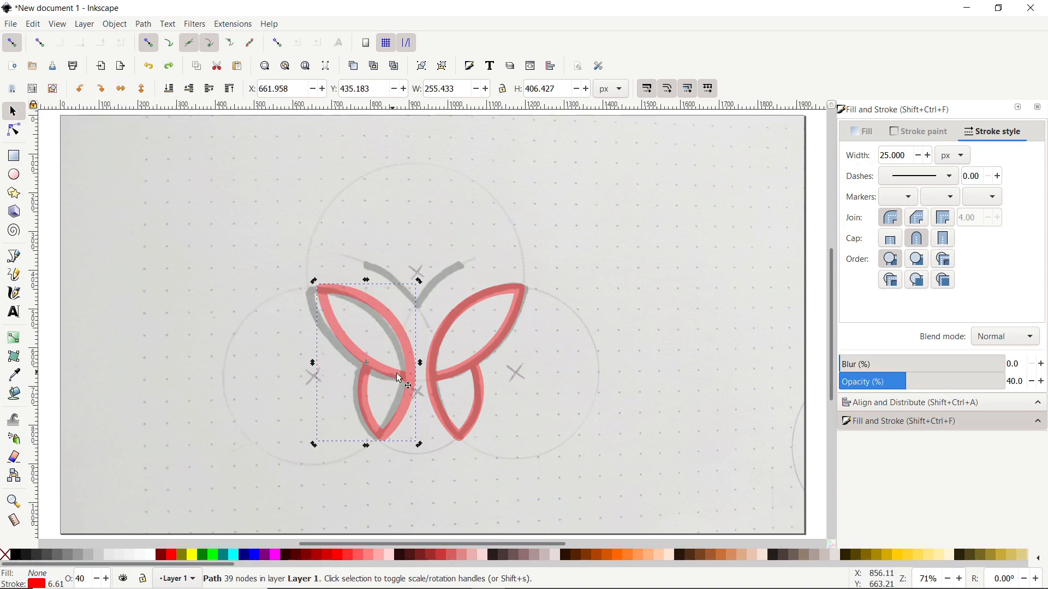
left_click_drag(397, 374, 391, 371)
left_click(430, 313)
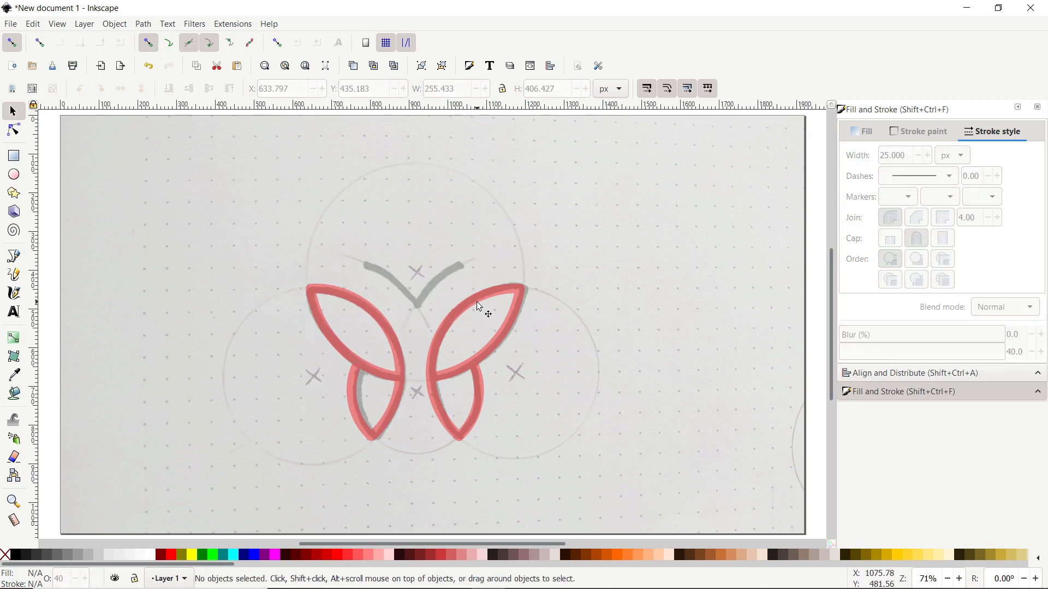
- With snapping disabled, draw an open curved V path over the sketched antennae, from the left tip through the sharp bottom point to the right tip
left_click(12, 45)
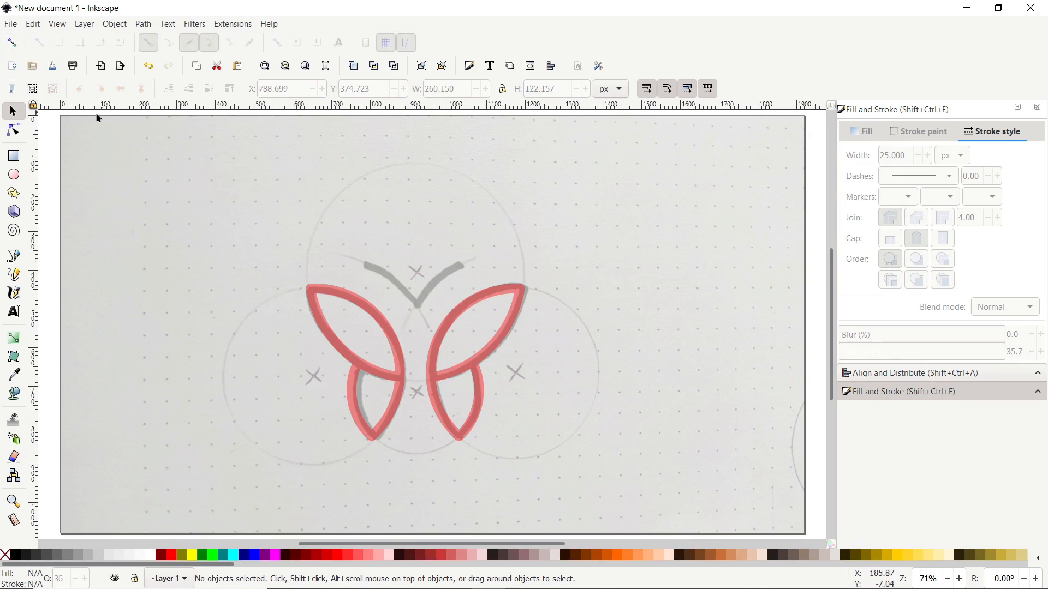
left_click(14, 256)
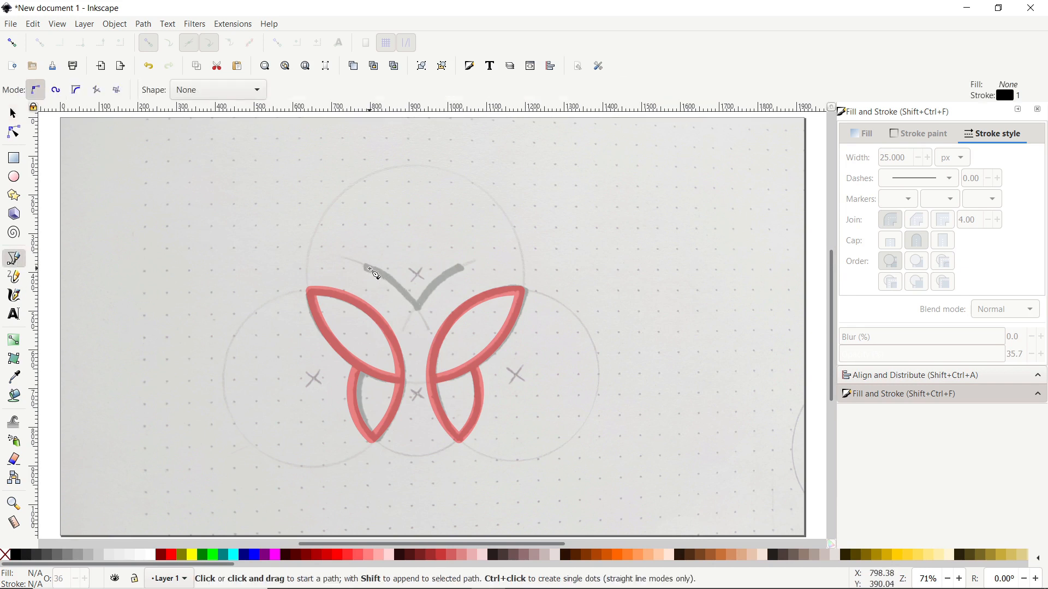
left_click(370, 269)
left_click(370, 269)
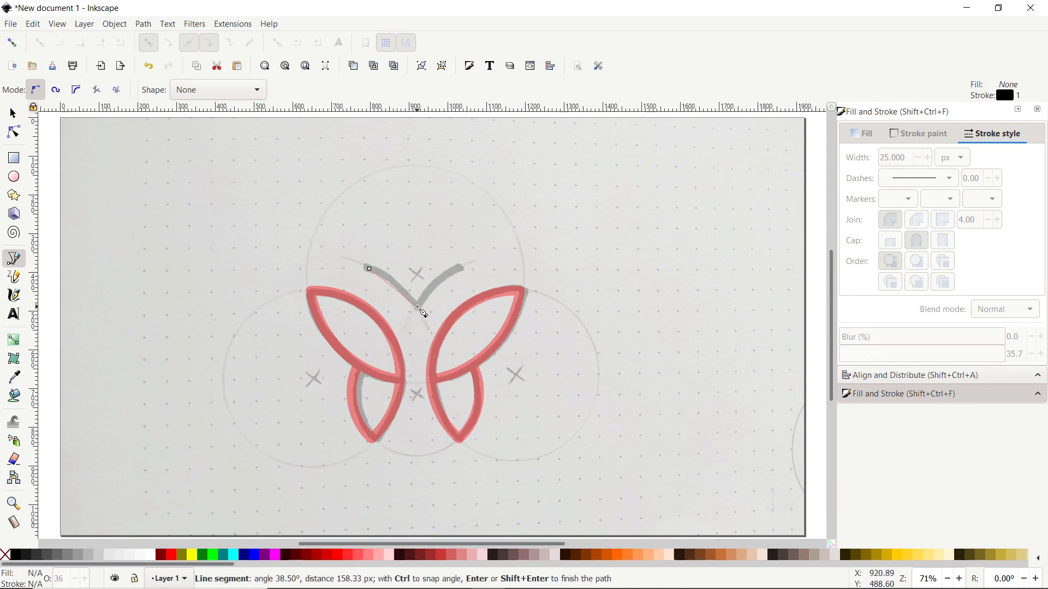
left_click_drag(420, 310, 431, 334)
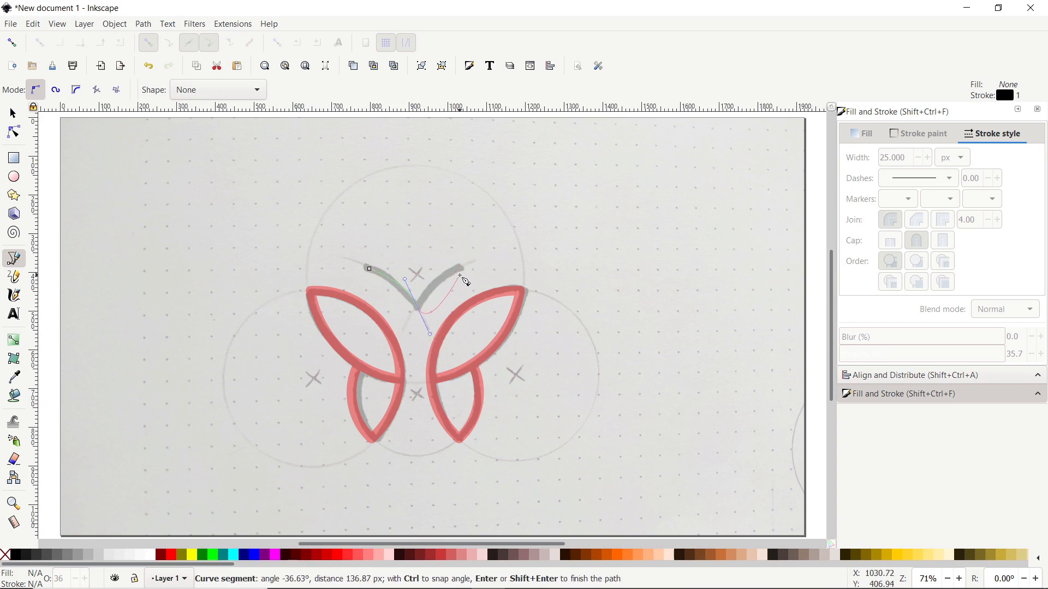
key("shift+l")
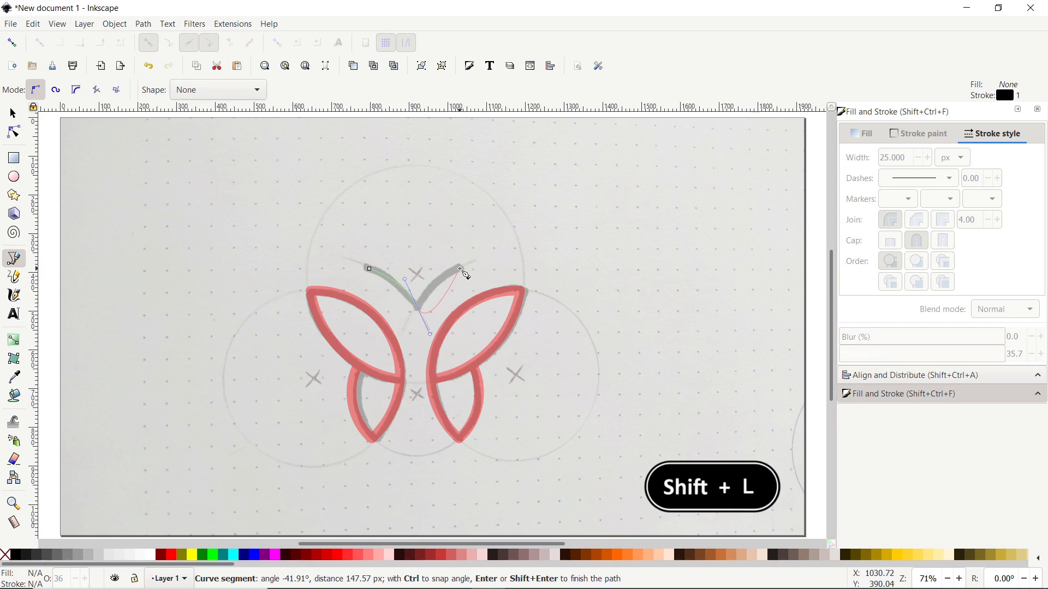
key("shift+l")
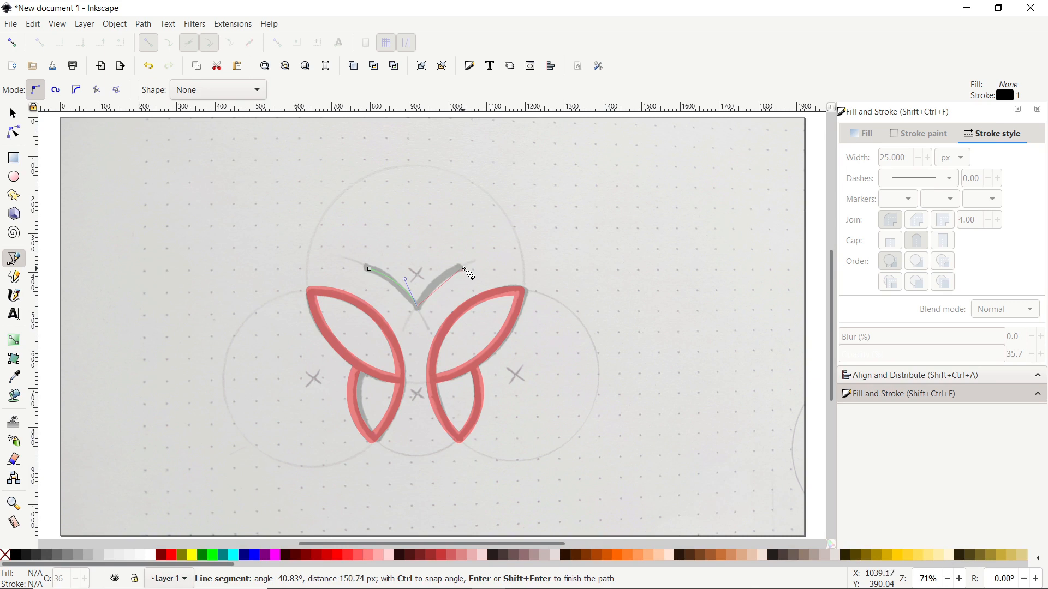
mouse_move(462, 269)
left_mouse_down()
mouse_move(484, 270)
mouse_move(490, 258)
left_mouse_up()
key("Return")
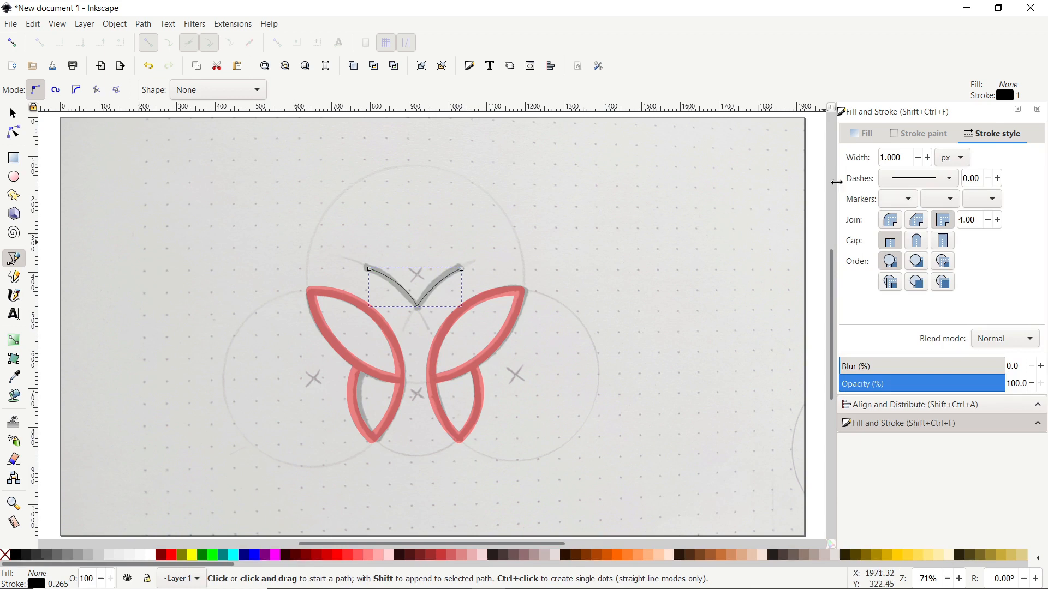
- Give the antennae path a 25 px stroke with round join and round cap, coloured red #FF2A2A
left_click_drag(901, 158, 850, 158)
type("25")
key("Return")
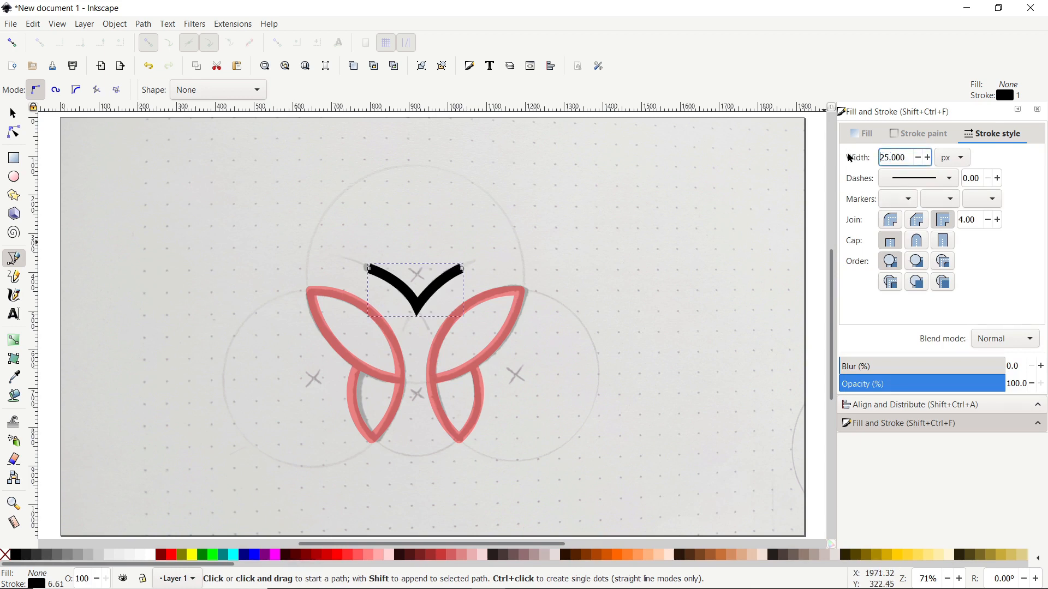
left_click(890, 219)
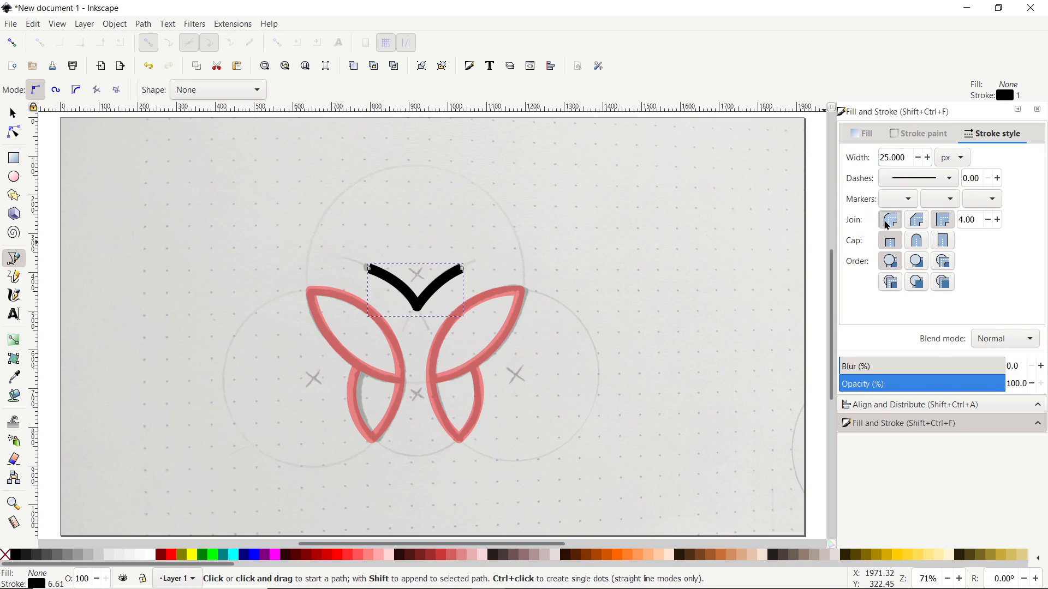
left_click(917, 242)
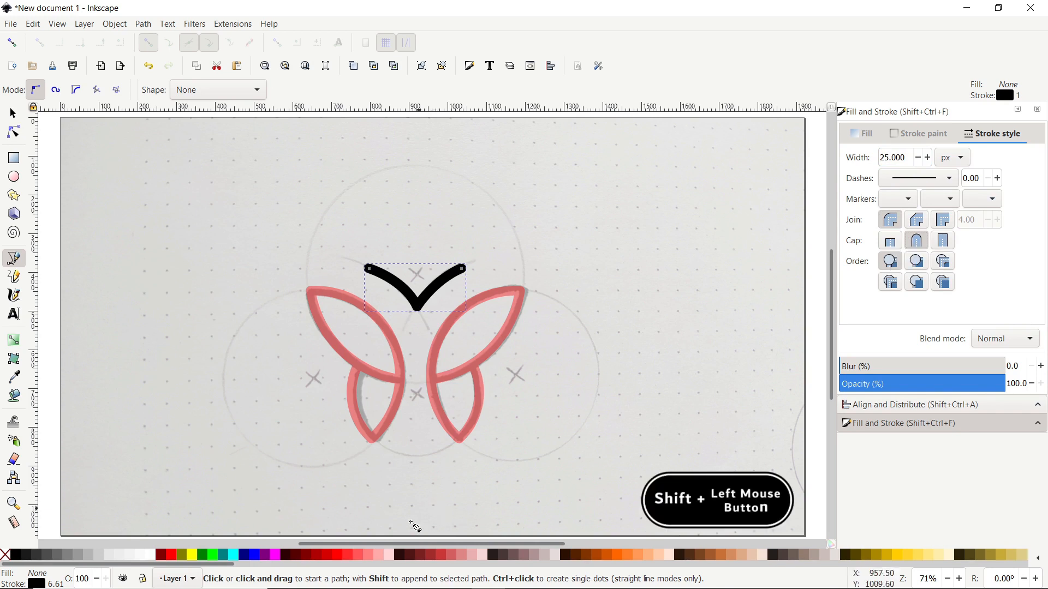
left_click(347, 559, "shift")
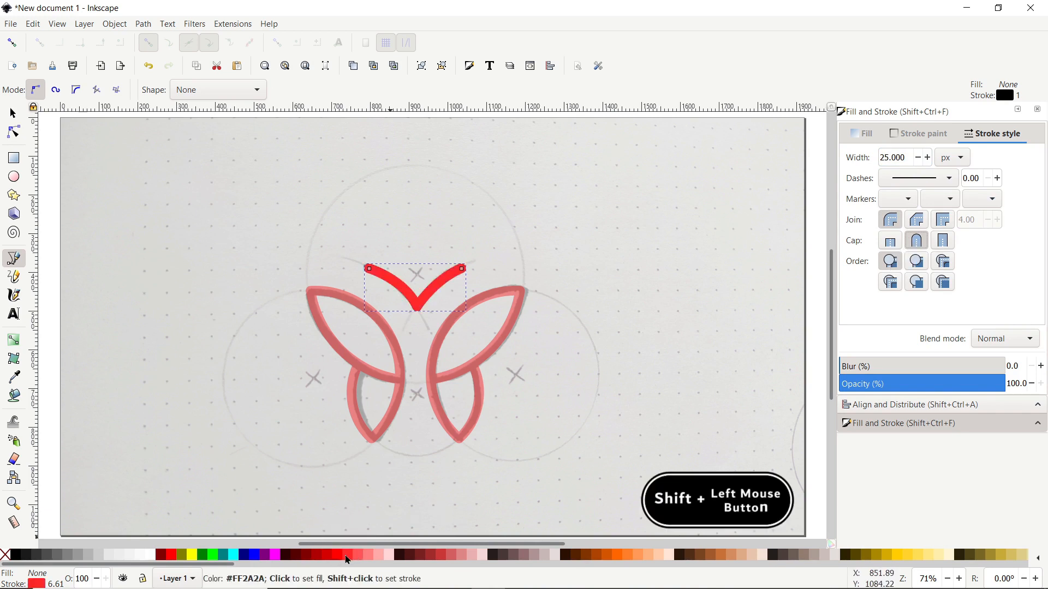
- Adjust the curve handles of both antennae and shift the left antenna's nodes slightly left to even out the V shape
key("z")
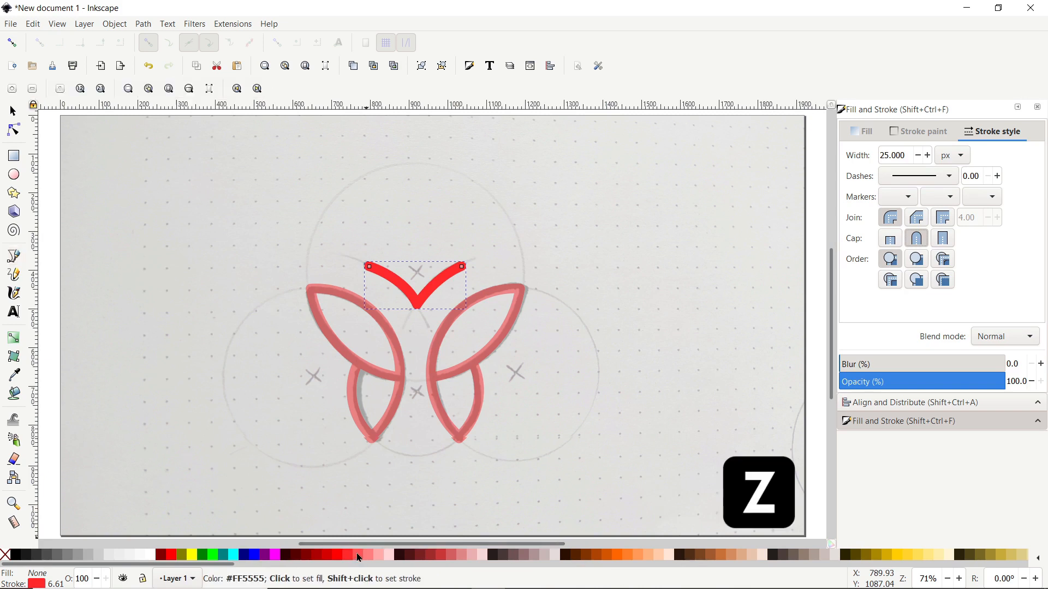
left_click_drag(337, 239, 494, 317)
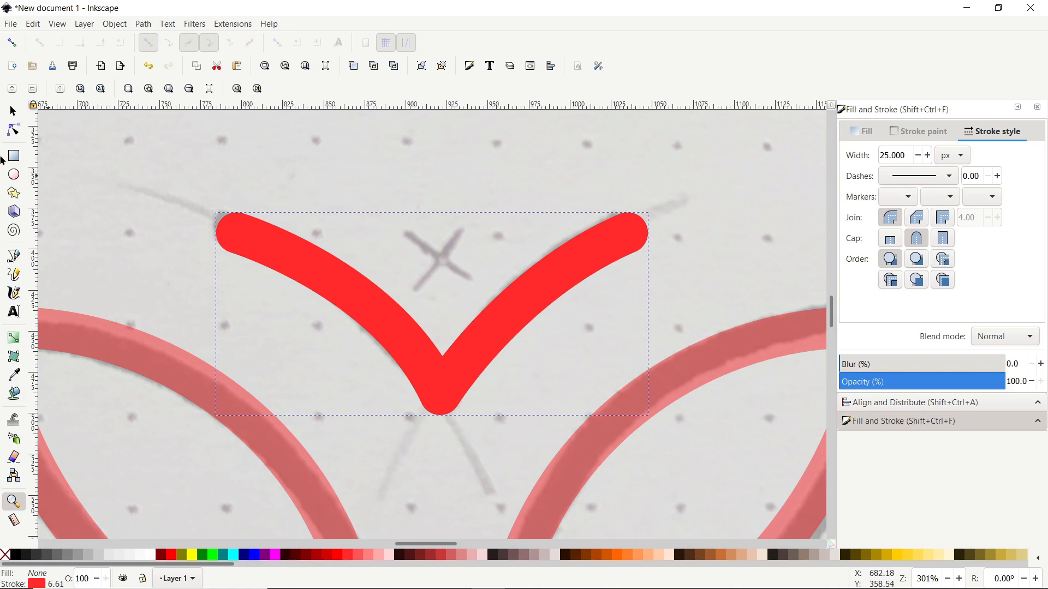
left_click(13, 130)
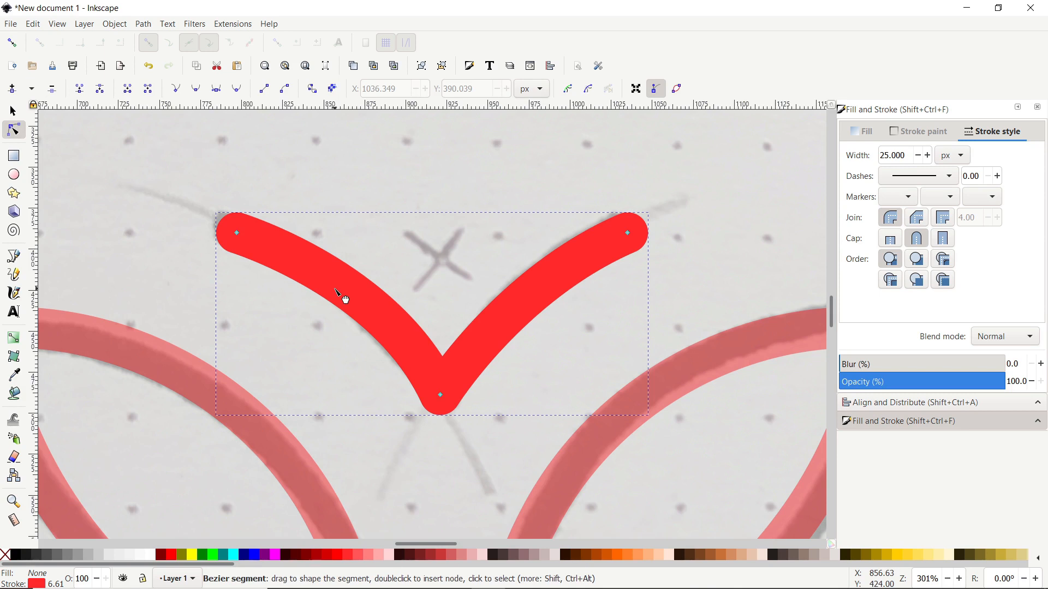
left_click(351, 304)
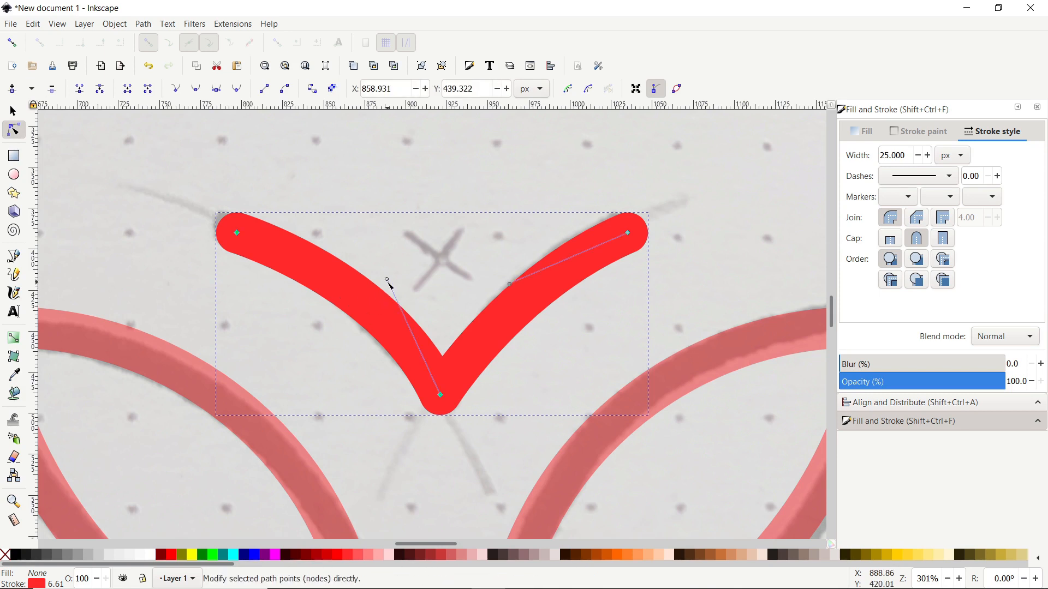
left_click_drag(386, 280, 358, 282)
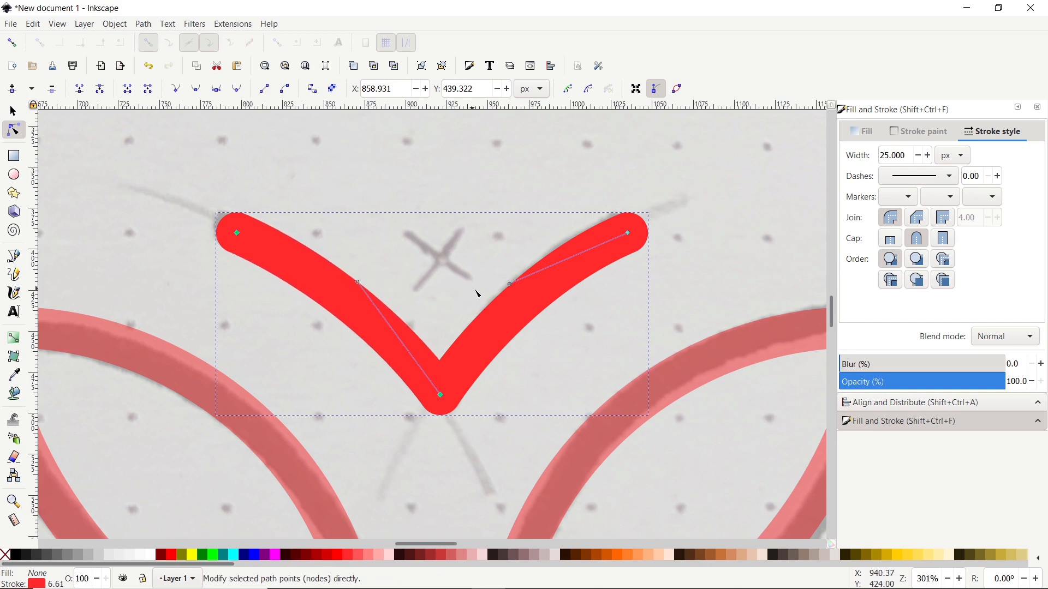
left_click_drag(510, 282, 513, 287)
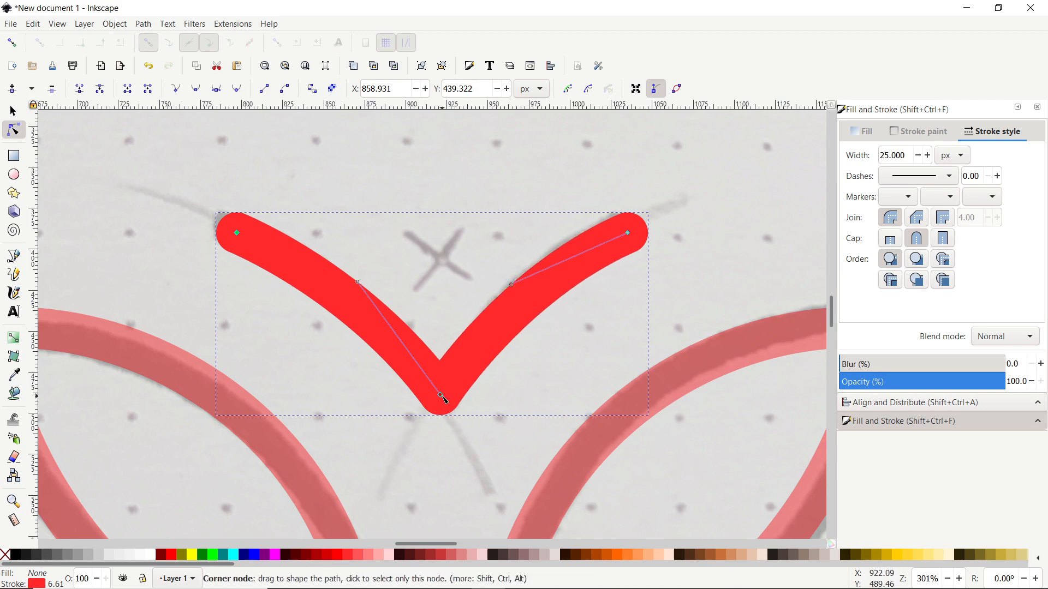
left_click_drag(441, 396, 437, 395)
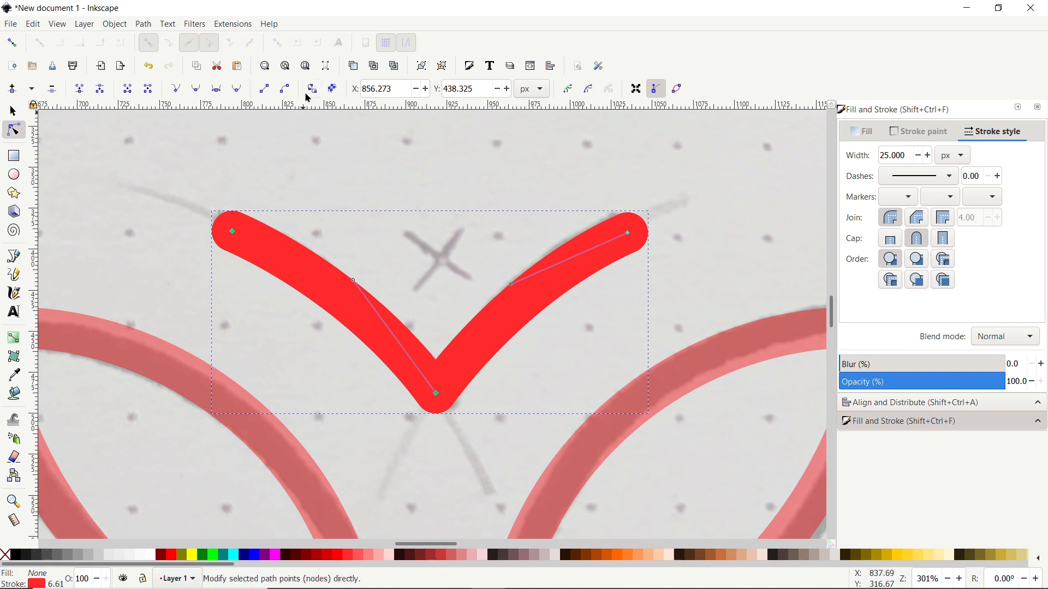
- Convert the strokes of both wings and the antennae to paths
left_click(305, 65)
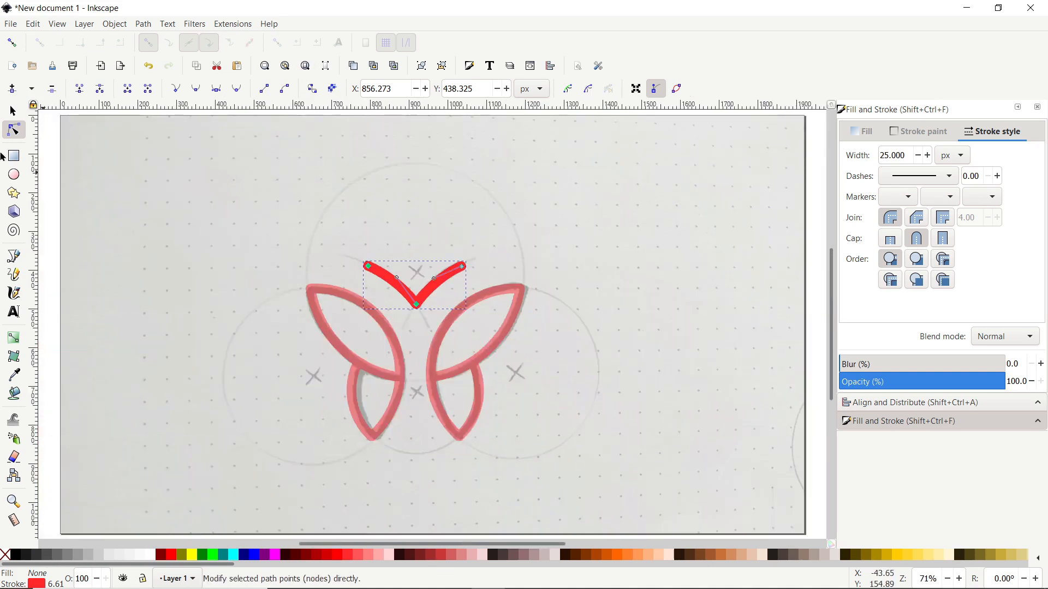
left_click(12, 111)
left_click_drag(283, 240, 573, 499)
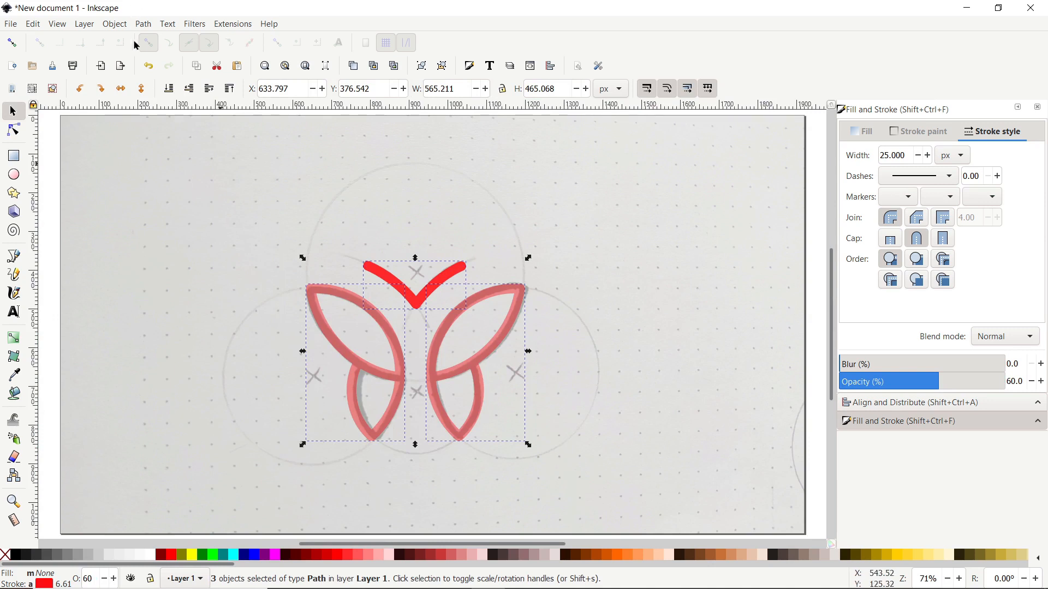
left_click(141, 24)
left_click(169, 58)
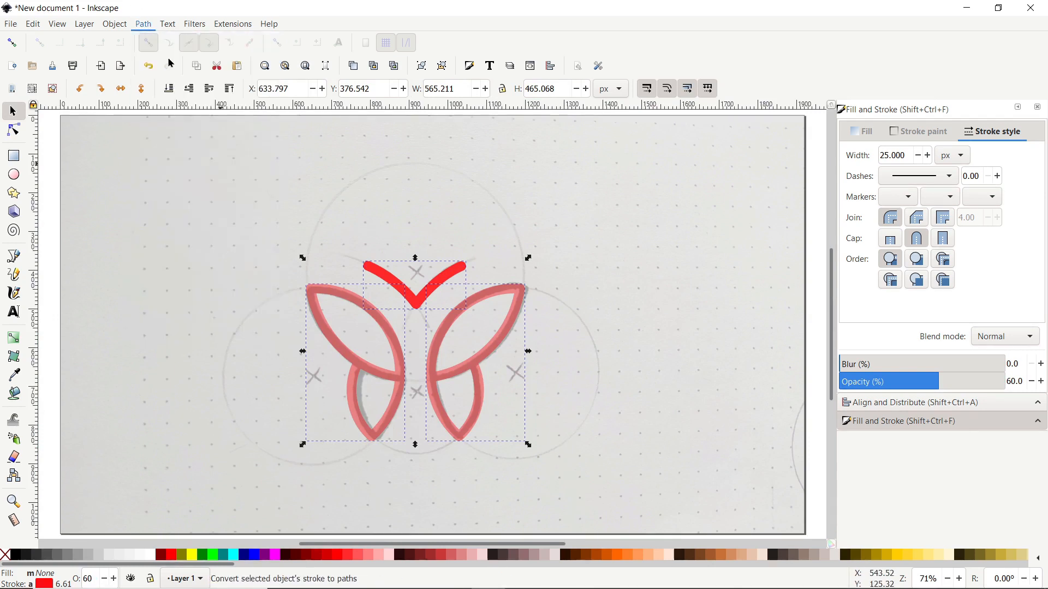
- Unite the wings and antennae into a single path and set its opacity to 100%
left_click(143, 24)
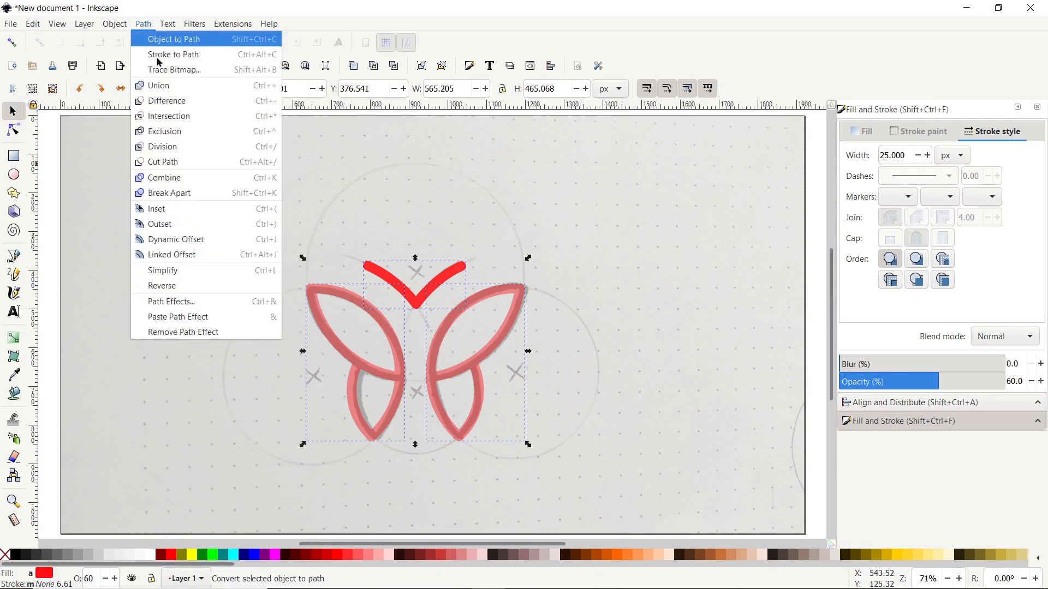
left_click(163, 93)
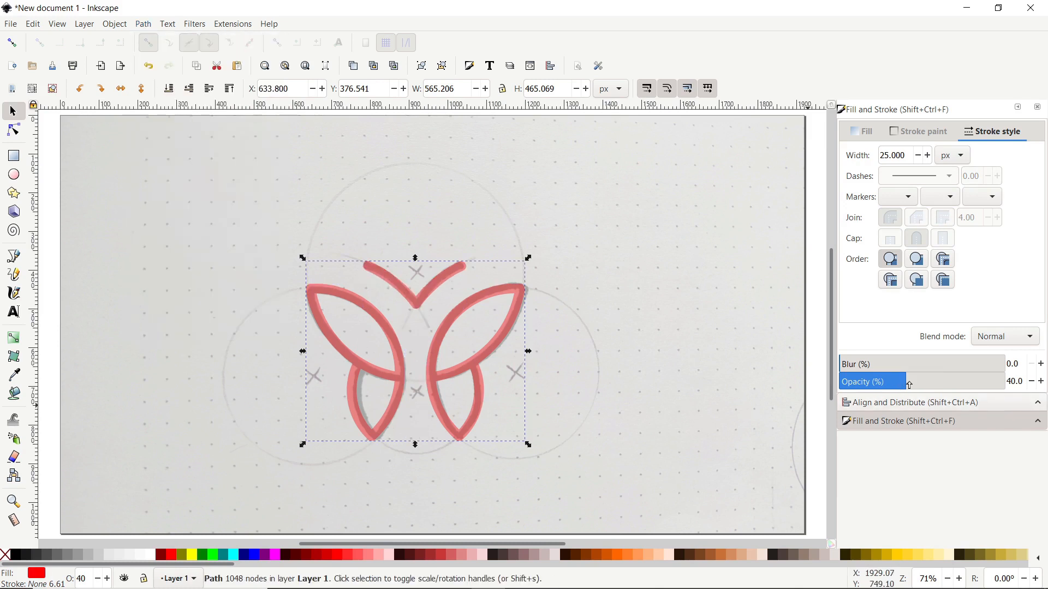
left_click_drag(935, 381, 1044, 391)
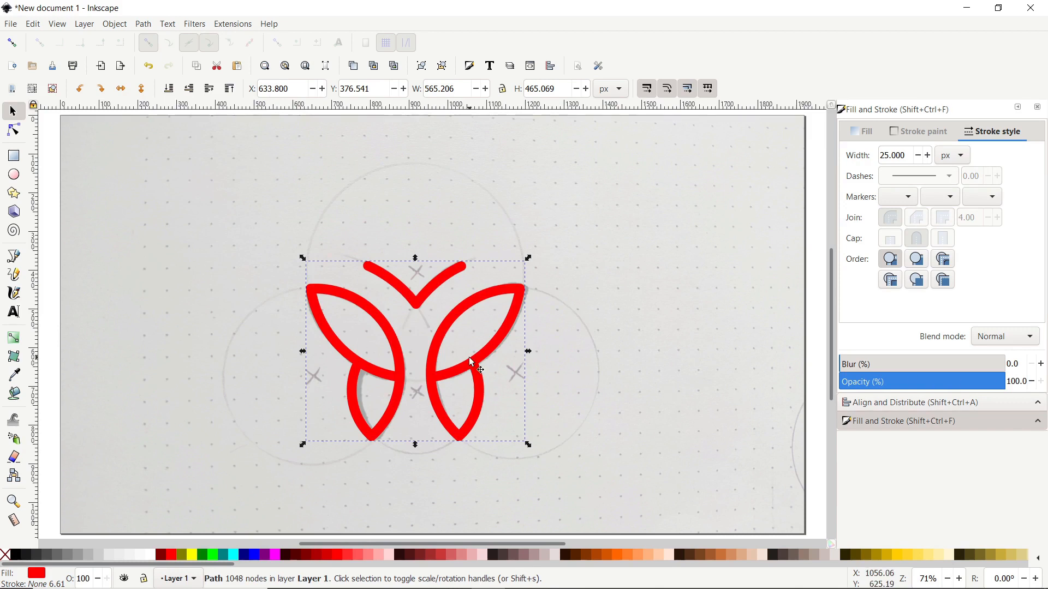
- Unlock the background sketch image and delete it
right_click(603, 355)
left_click(603, 354)
right_click(633, 254)
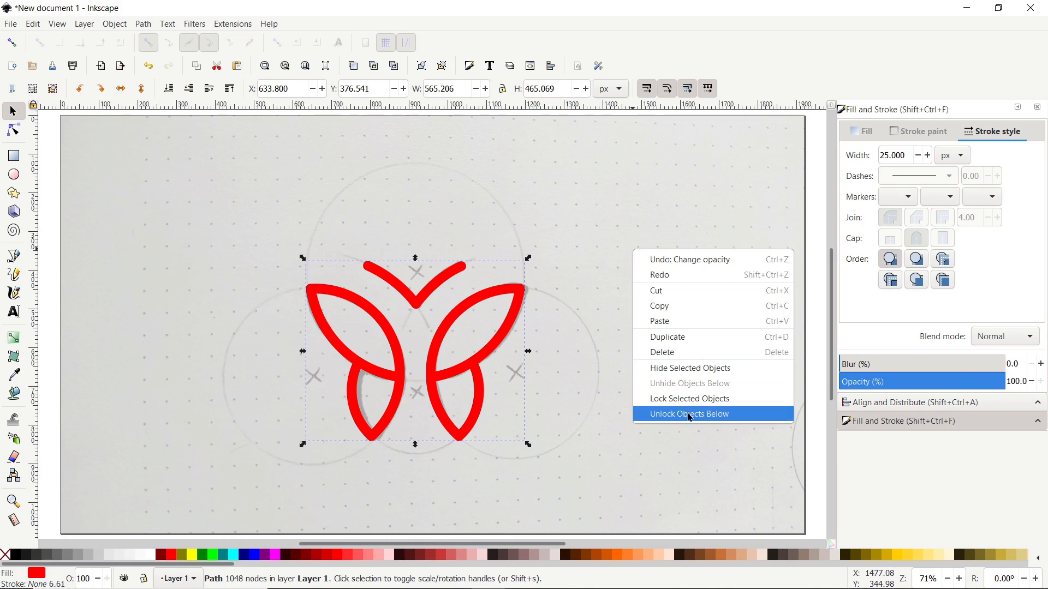
left_click(689, 414)
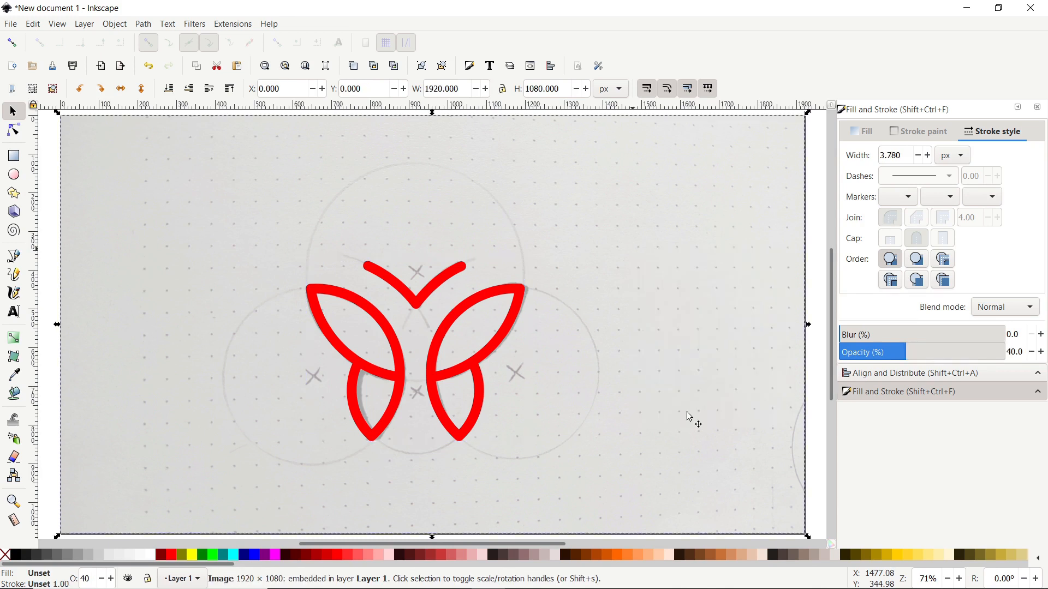
key("Delete")
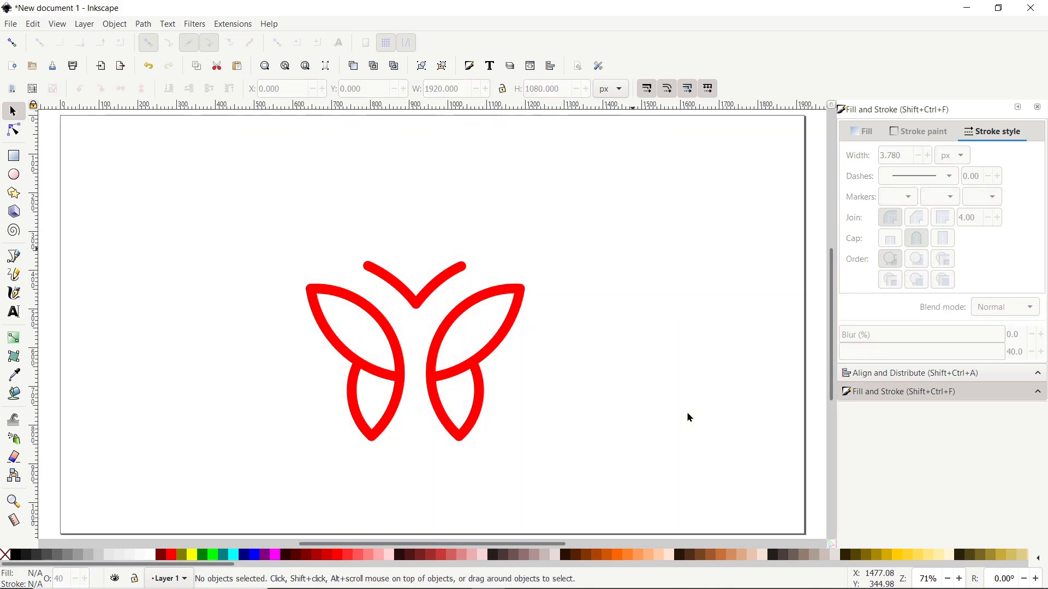
- Move the butterfly up about 135 px and add the text "BESTFLY" beneath it
left_click_drag(435, 371, 437, 316)
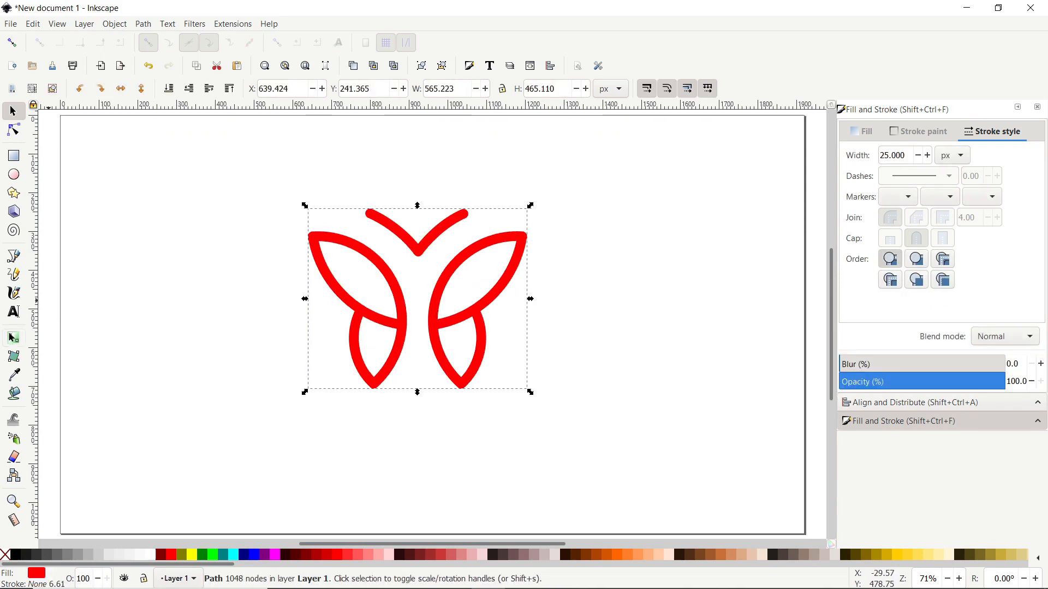
left_click(13, 312)
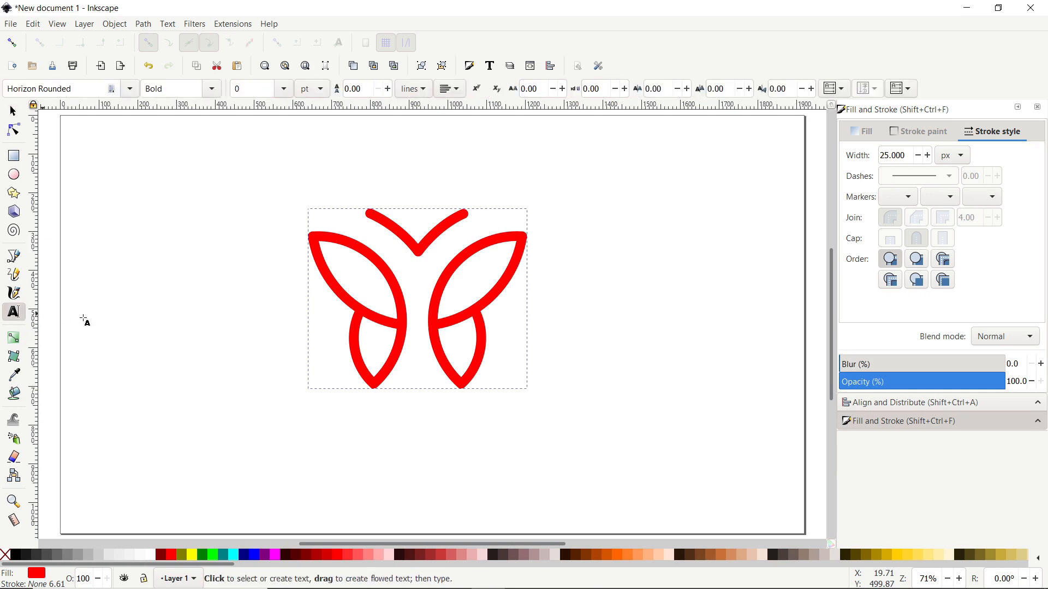
left_click(346, 461)
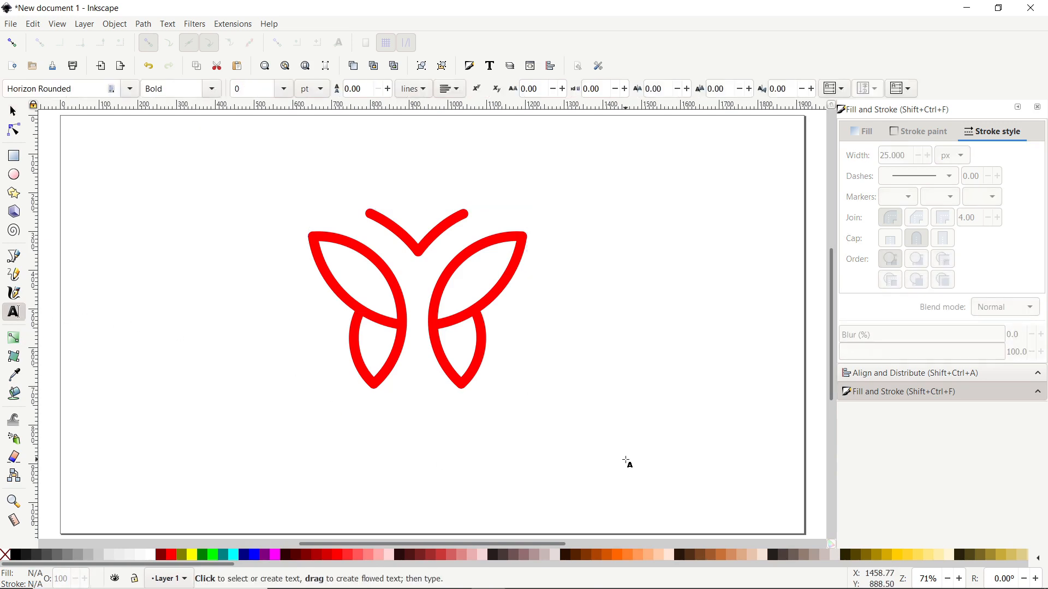
type("BESTFLY")
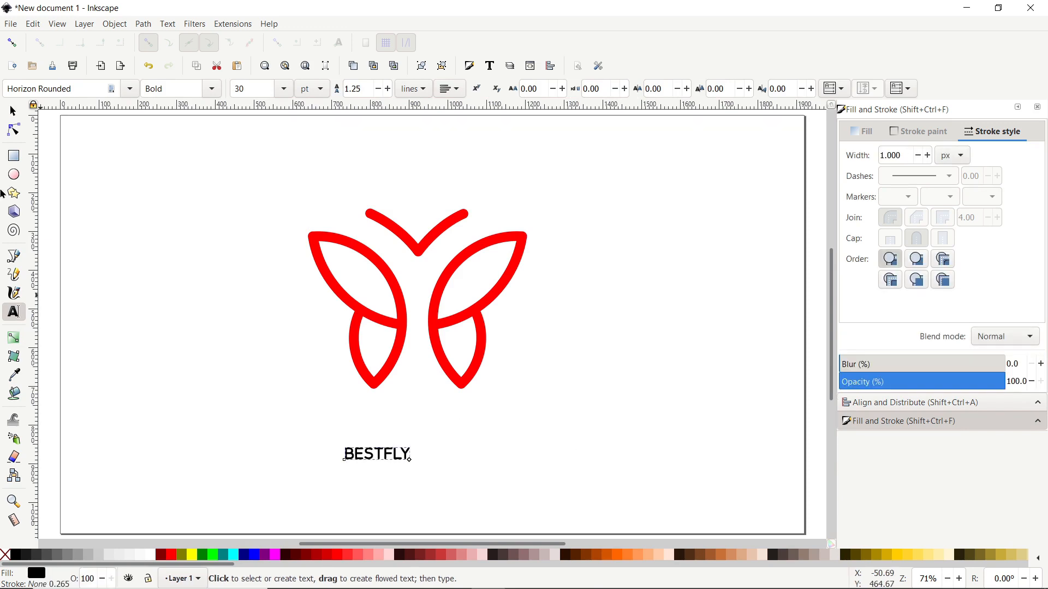
- Scale the BESTFLY text up proportionally to about 604 px wide
left_click(14, 112)
key("ctrl+z")
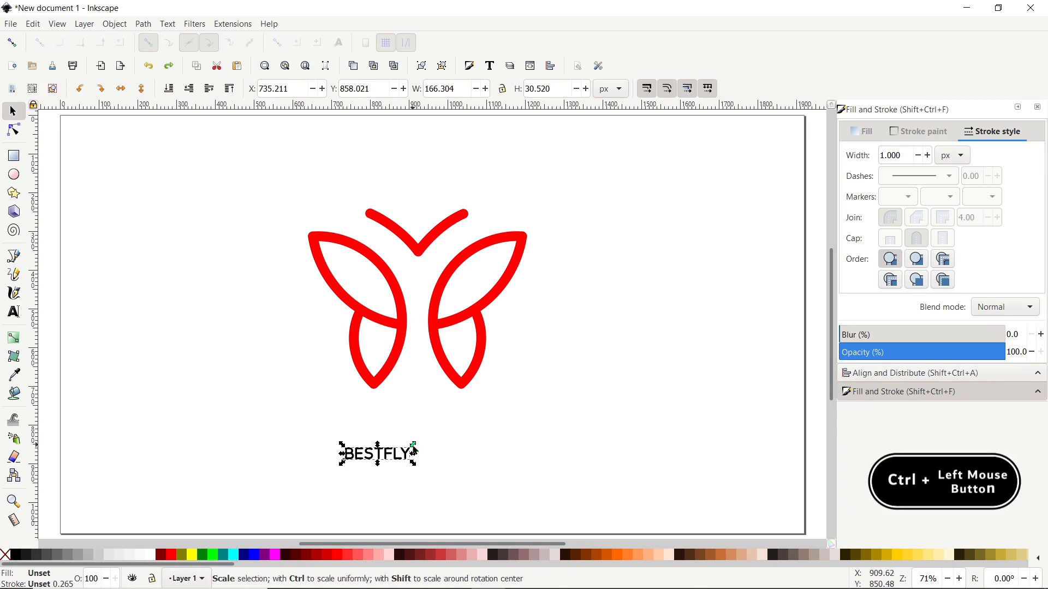
left_click_drag(415, 444, 585, 391)
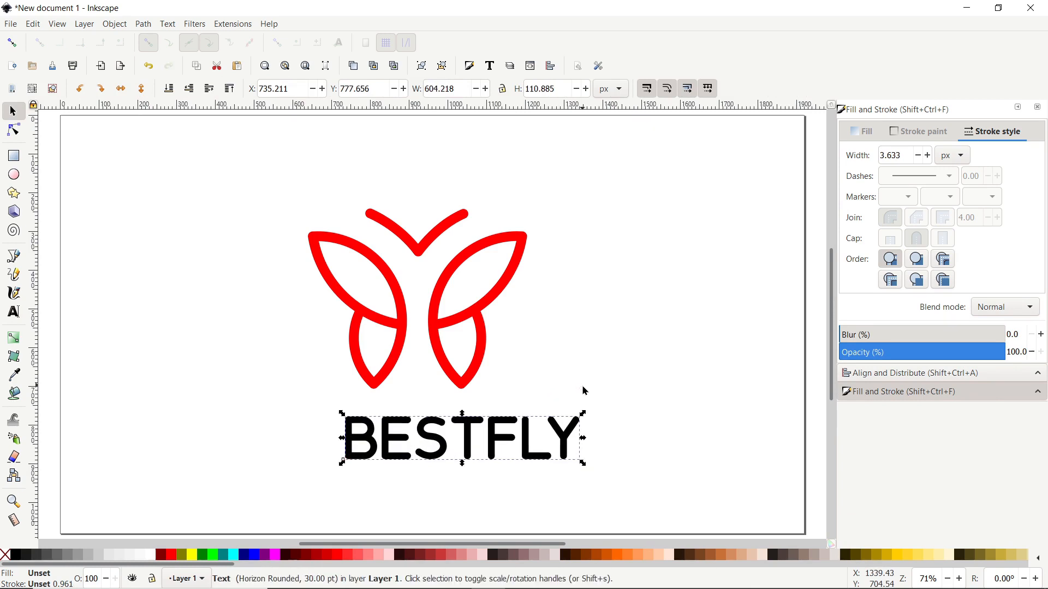
- Change the font of the letters "BEST" to Nexa Light
left_click(14, 312)
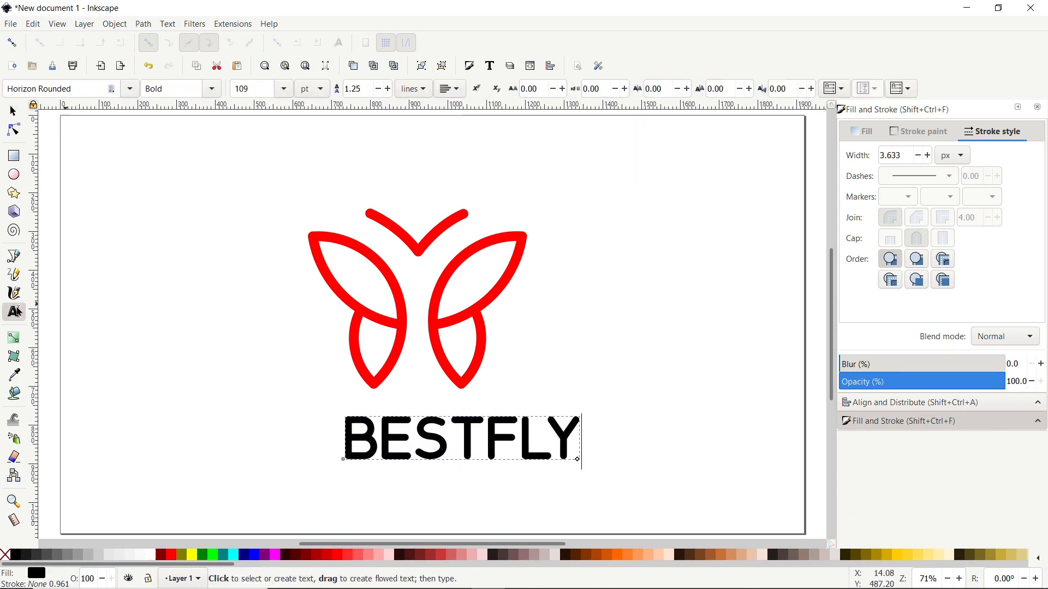
left_click_drag(486, 442, 295, 434)
left_click(3, 90)
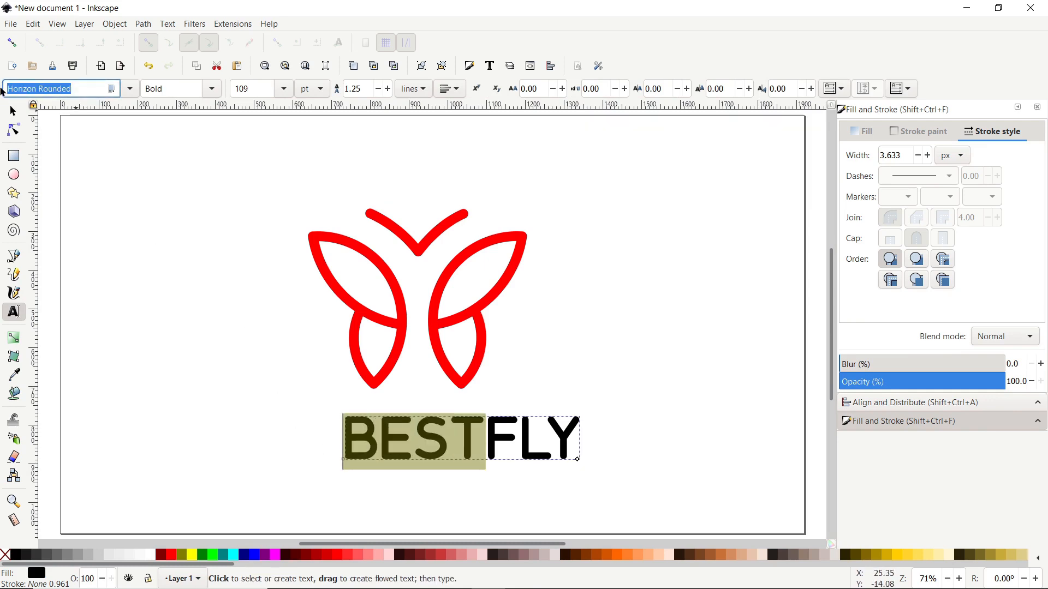
type("NEXA")
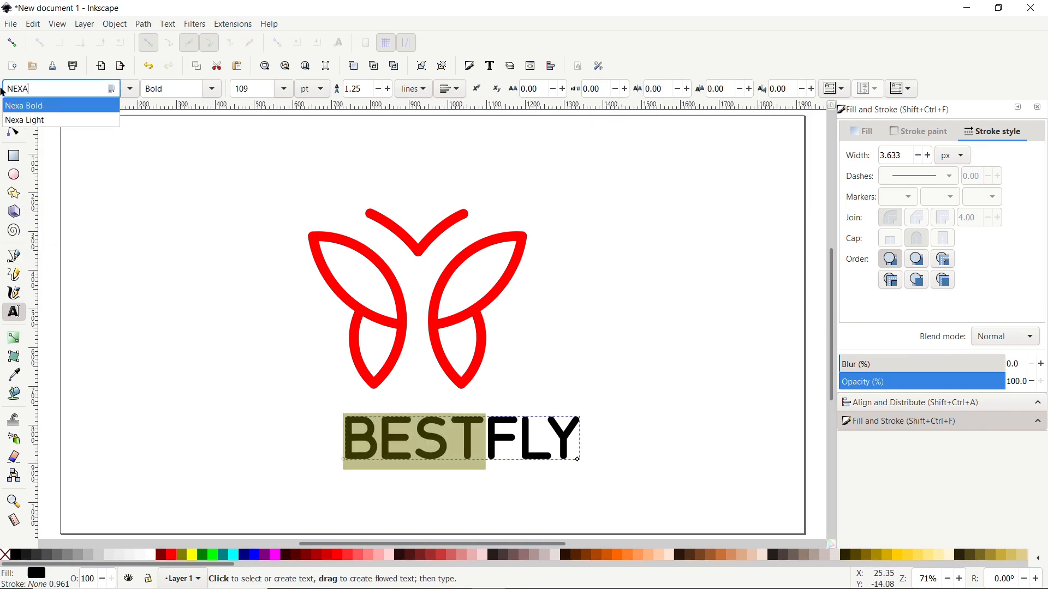
left_click(16, 120)
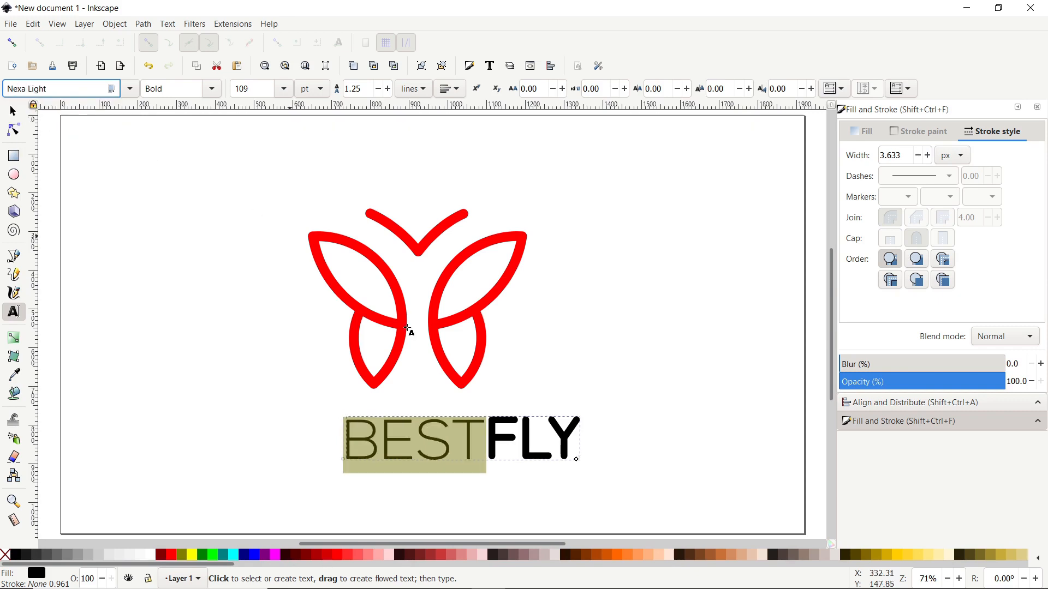
- Change the font of the letters "FLY" to Nexa Bold
left_click_drag(490, 435, 581, 437)
left_click_drag(82, 89, 4, 87)
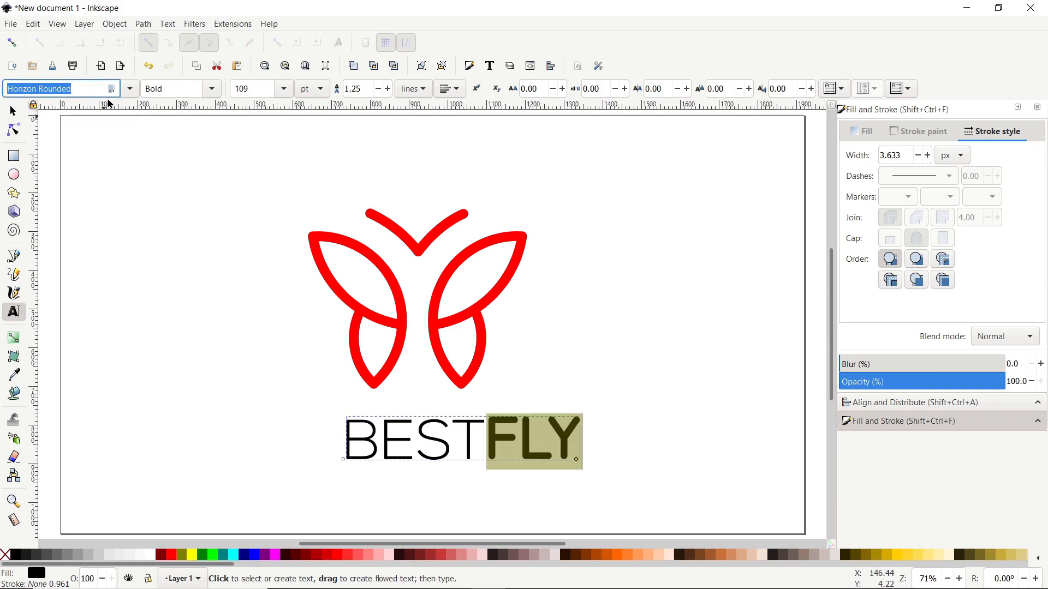
type("NEXA")
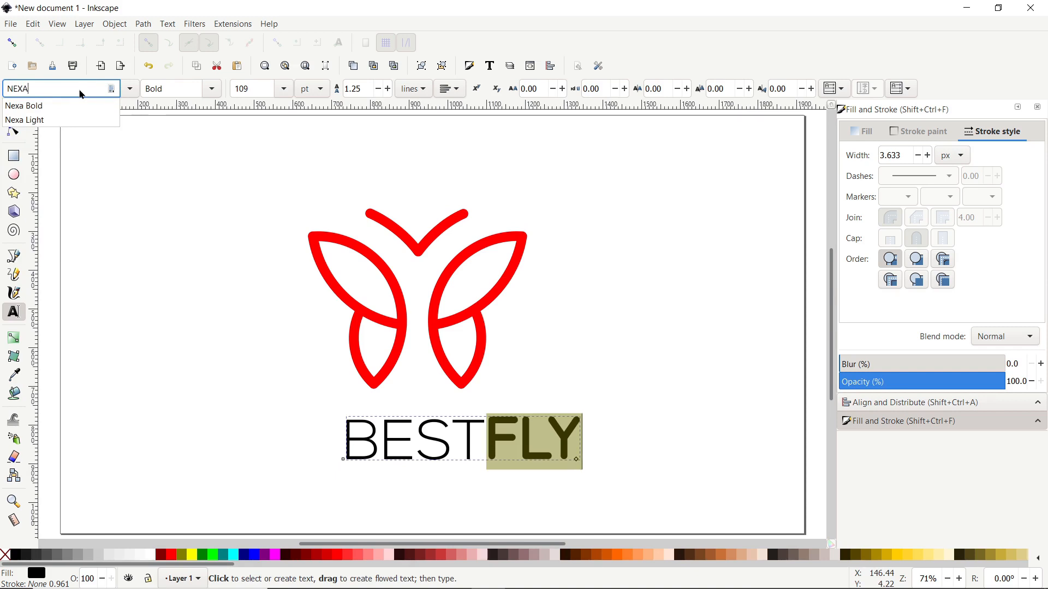
left_click(77, 106)
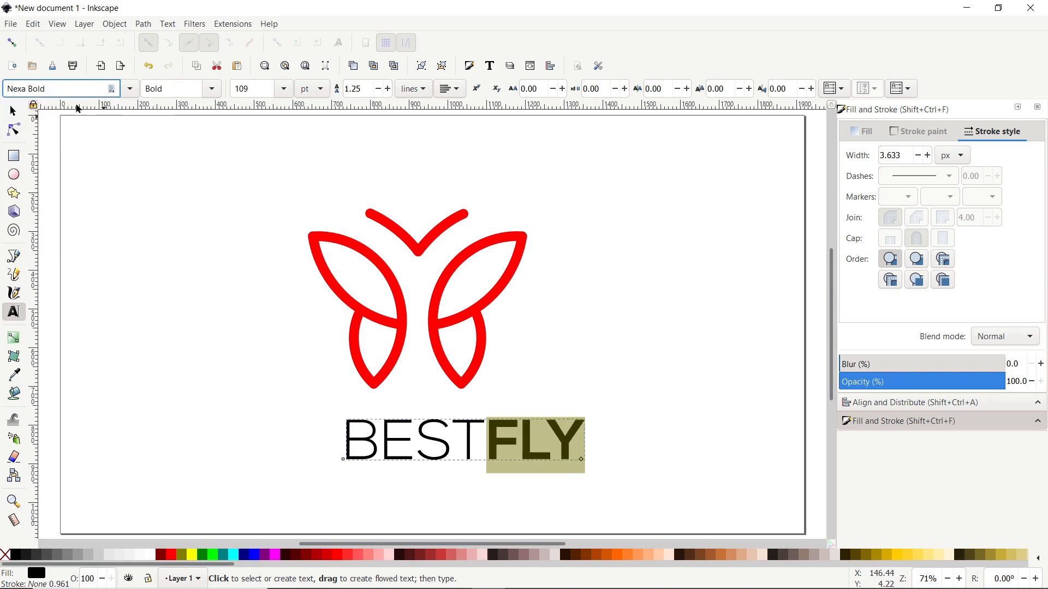
- Set the letter spacing of the whole BESTFLY text to 20 px
key("ctrl+z")
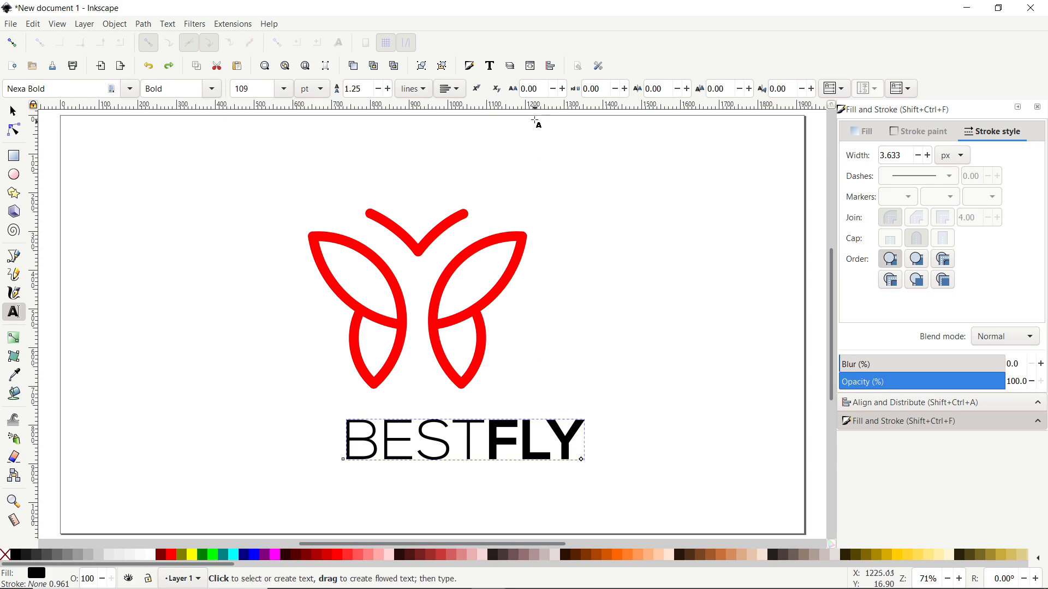
left_click(521, 88)
type("20")
key("Return")
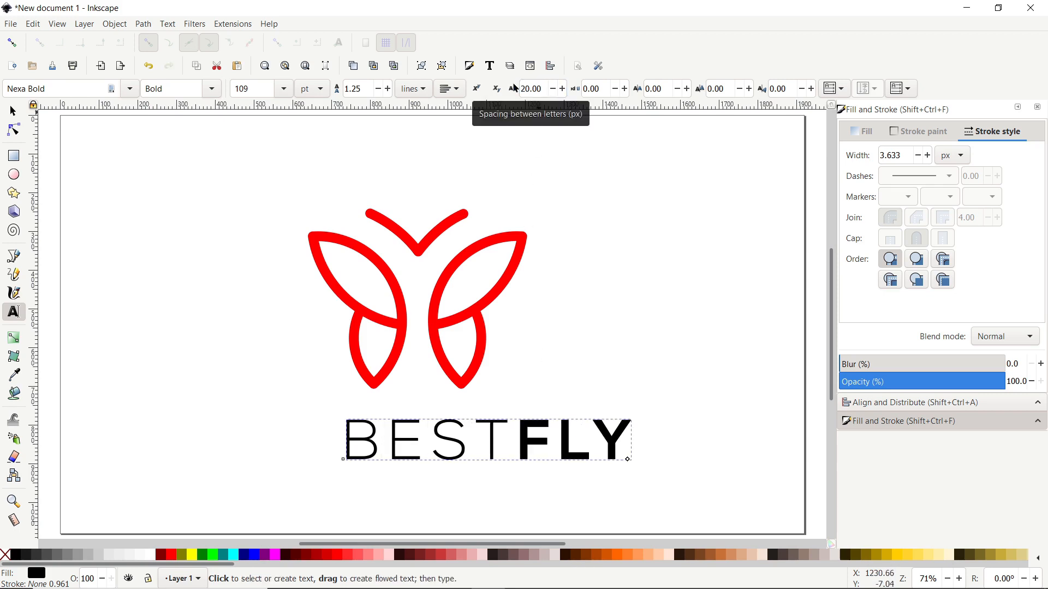
- Centre the butterfly and text horizontally on the page and scale both down proportionally about their centre to about 616 px wide
left_click(13, 111)
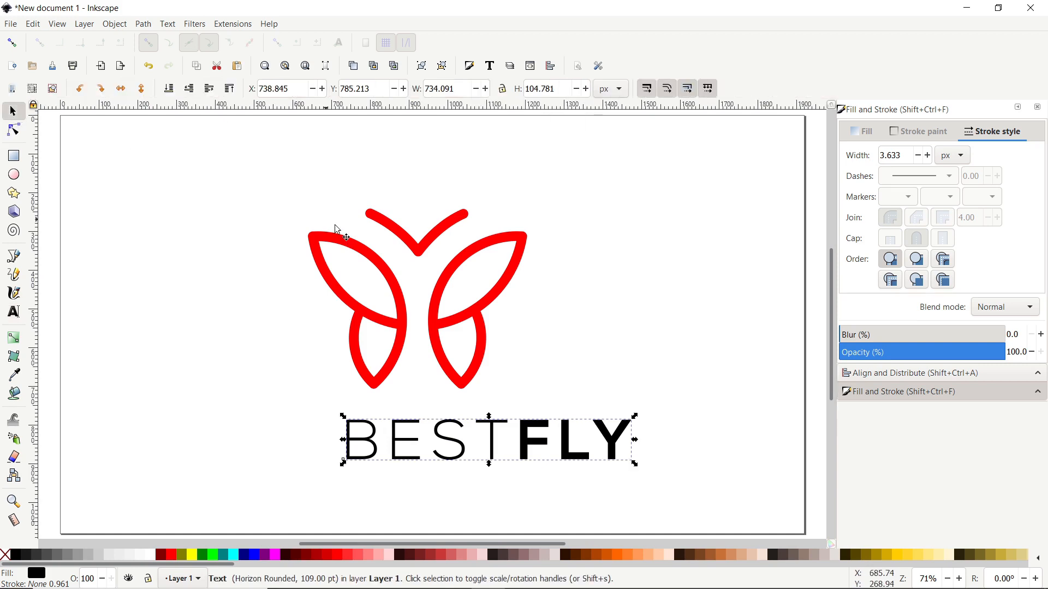
left_click_drag(249, 178, 714, 519)
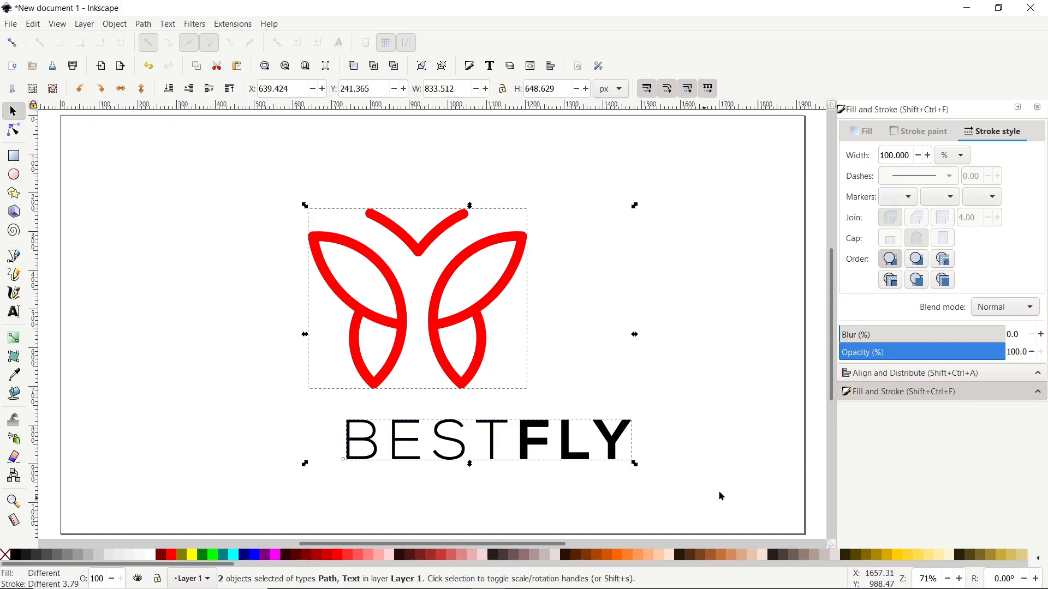
left_click(901, 374)
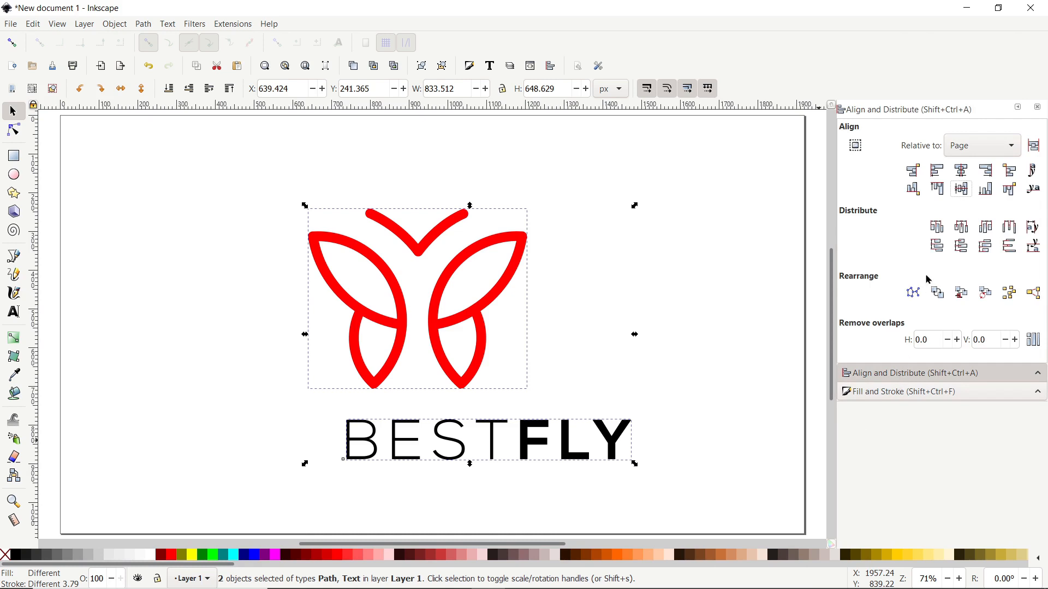
left_click(960, 172)
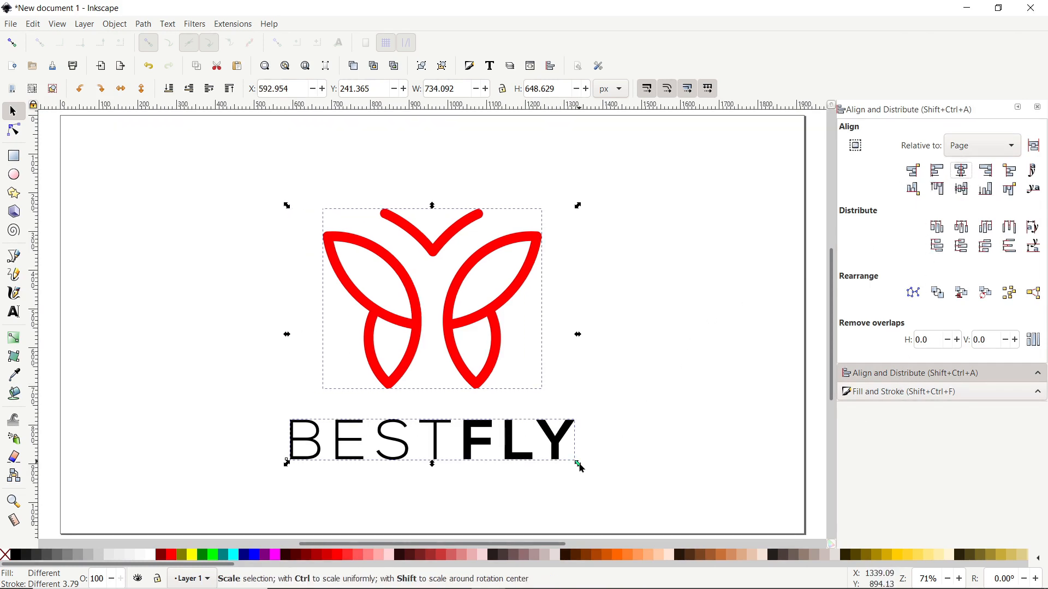
left_click_drag(579, 465, 558, 462)
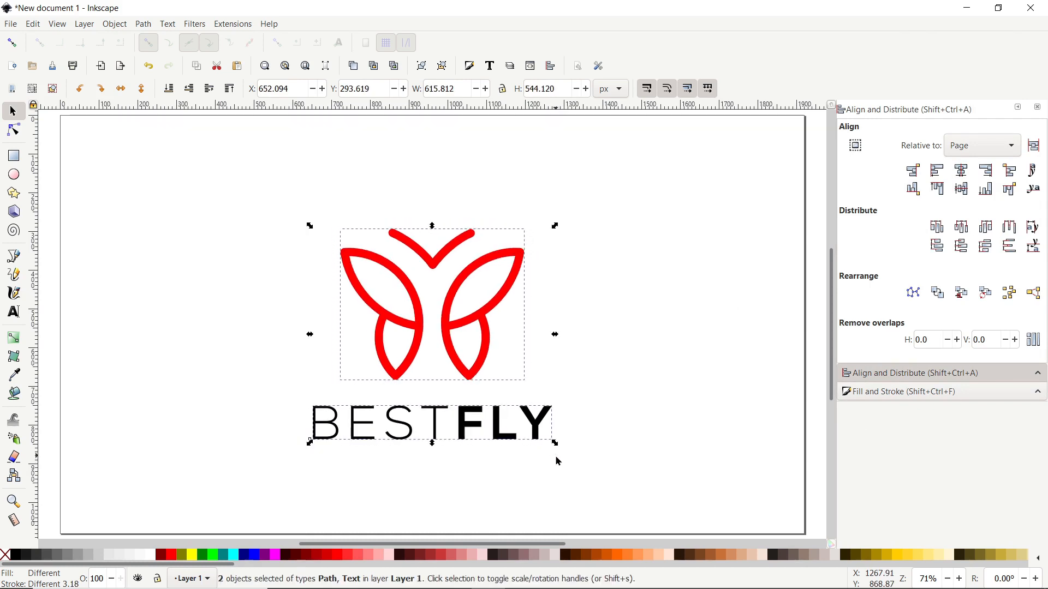